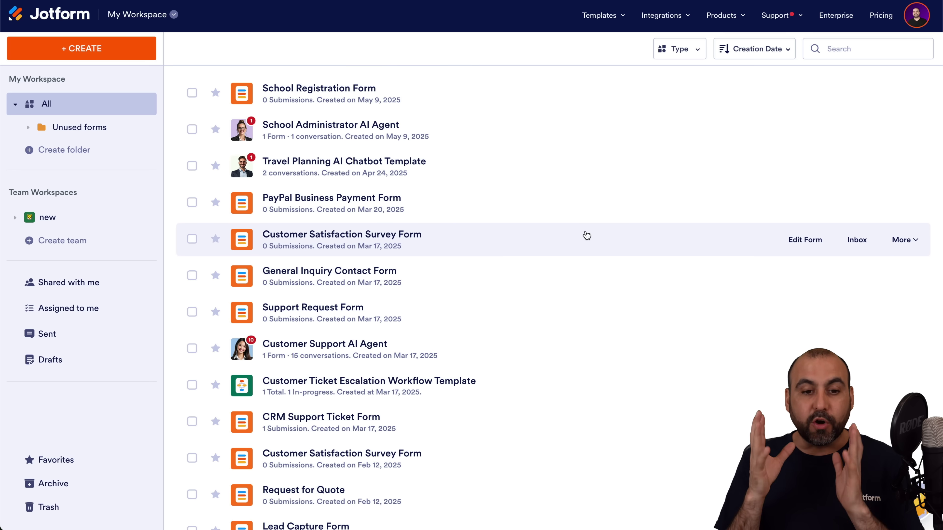
# Switch the workspace to My Agents and edit the School Administrator AI Agent (voice agent Ada).
pyautogui.scroll(-2, 456, 316)
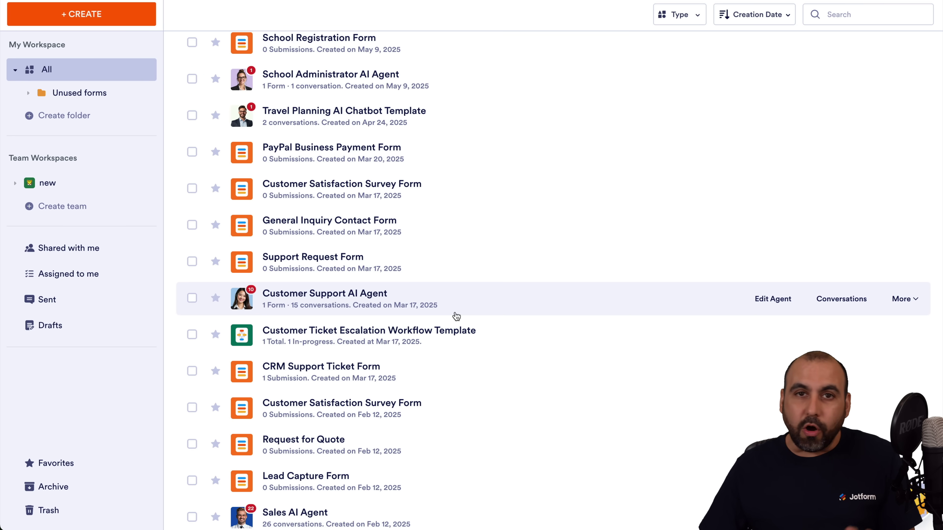
pyautogui.scroll(-7, 456, 317)
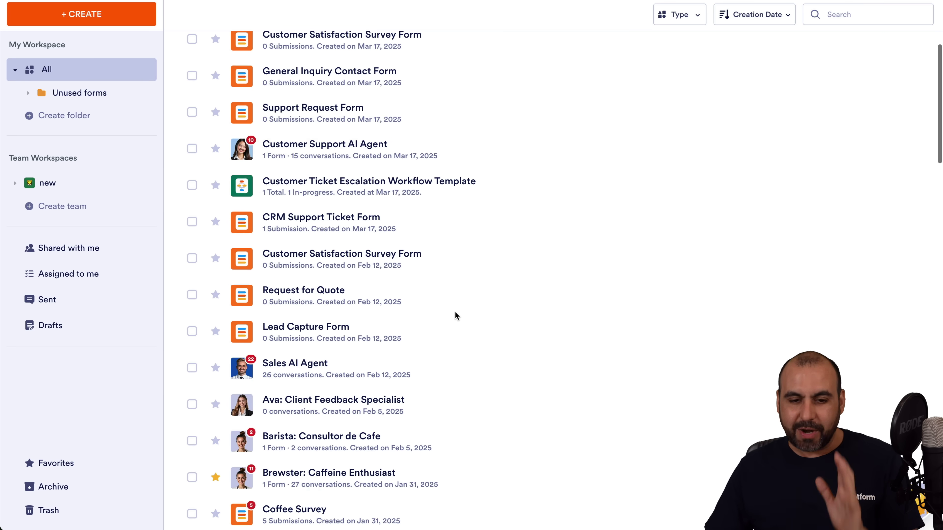
pyautogui.scroll(9, 456, 316)
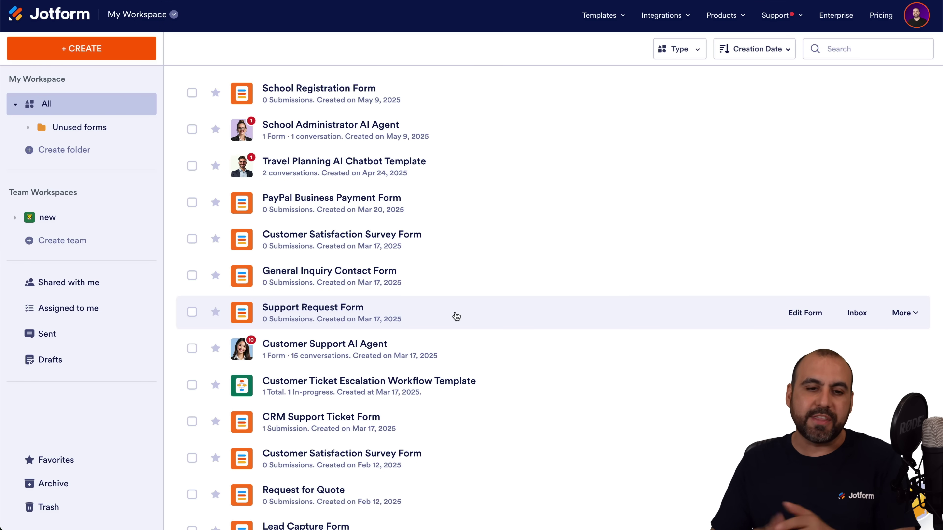
pyautogui.click(173, 16)
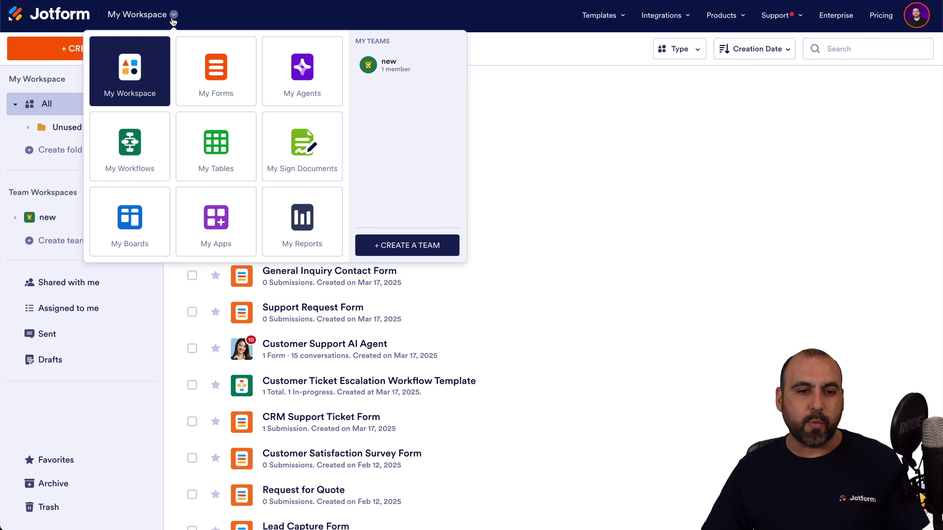
pyautogui.click(315, 84)
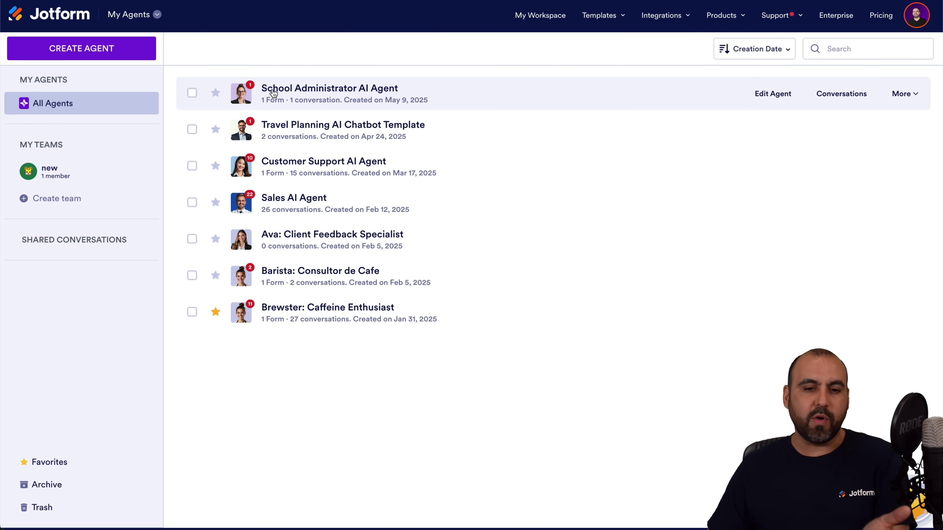
pyautogui.click(310, 92)
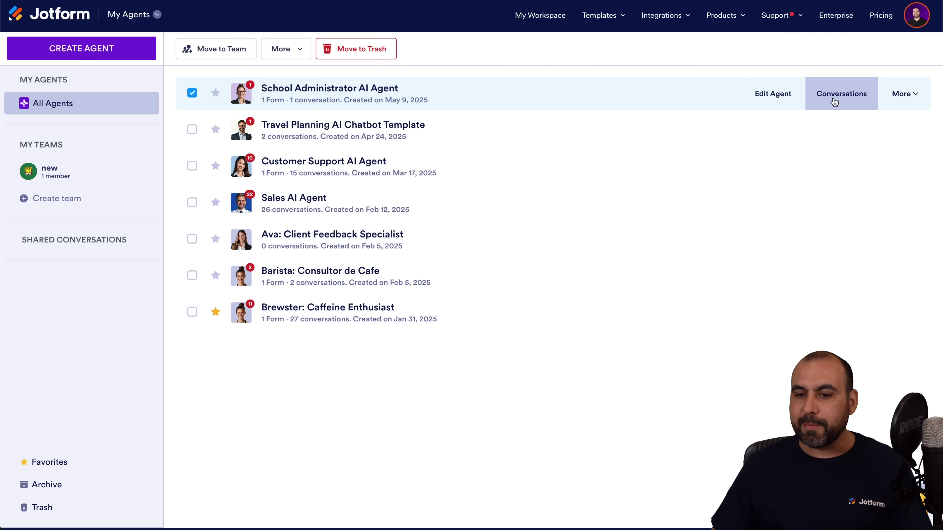
pyautogui.click(785, 98)
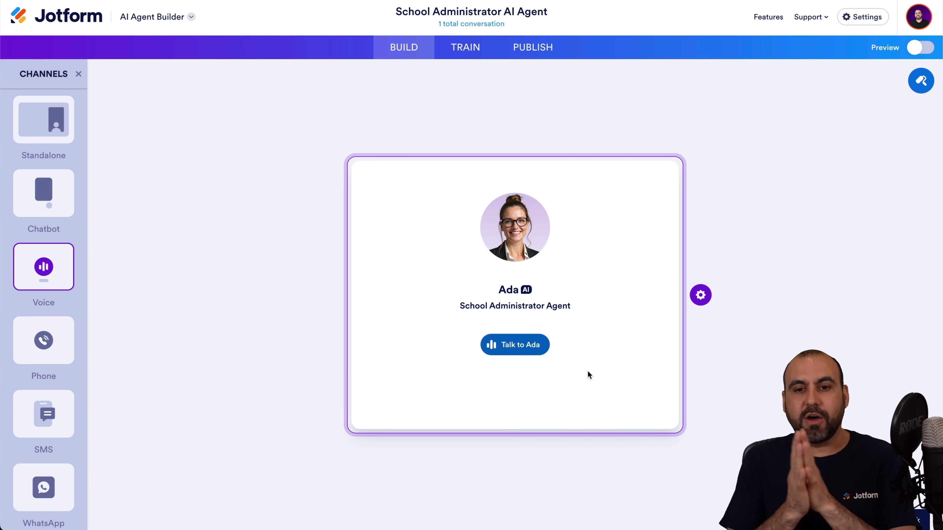
# Show the Voice Agent publish page with its share link and embed code.
pyautogui.click(537, 55)
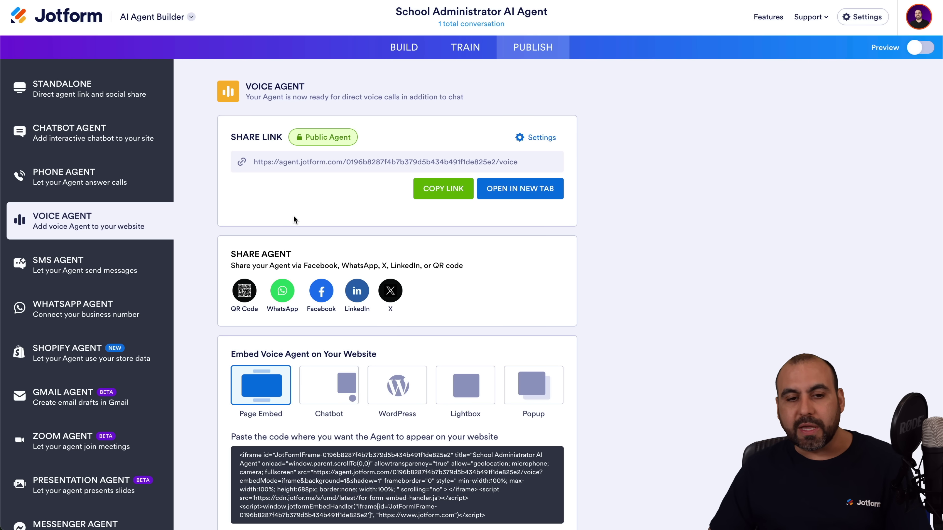
pyautogui.scroll(-1, 293, 217)
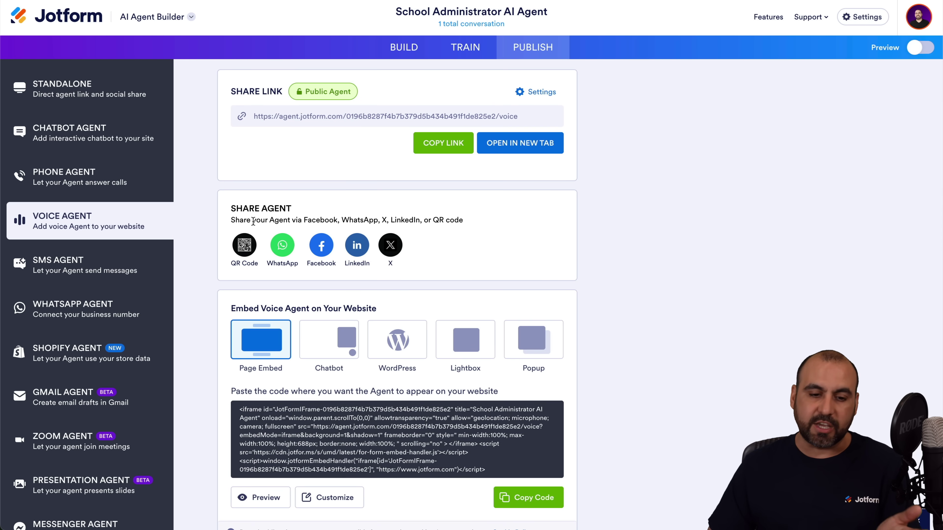
pyautogui.scroll(-1, 357, 258)
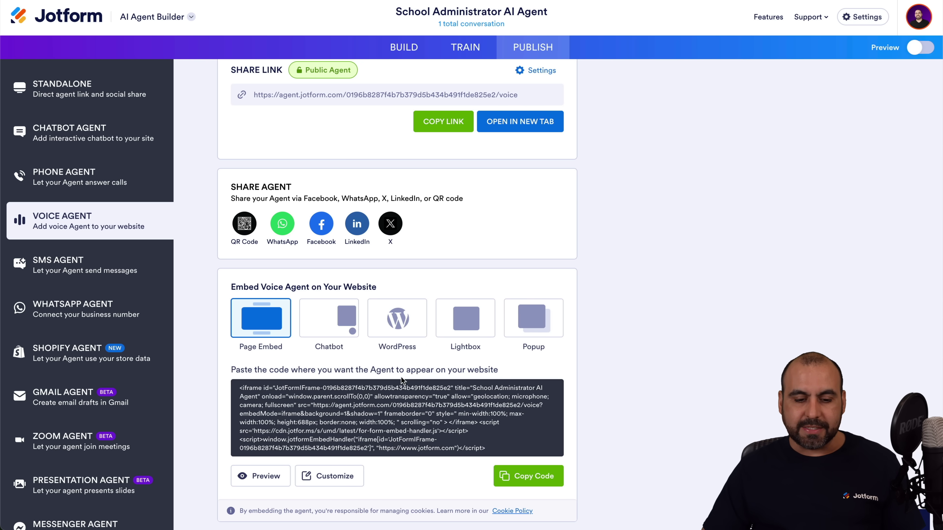
pyautogui.click(269, 478)
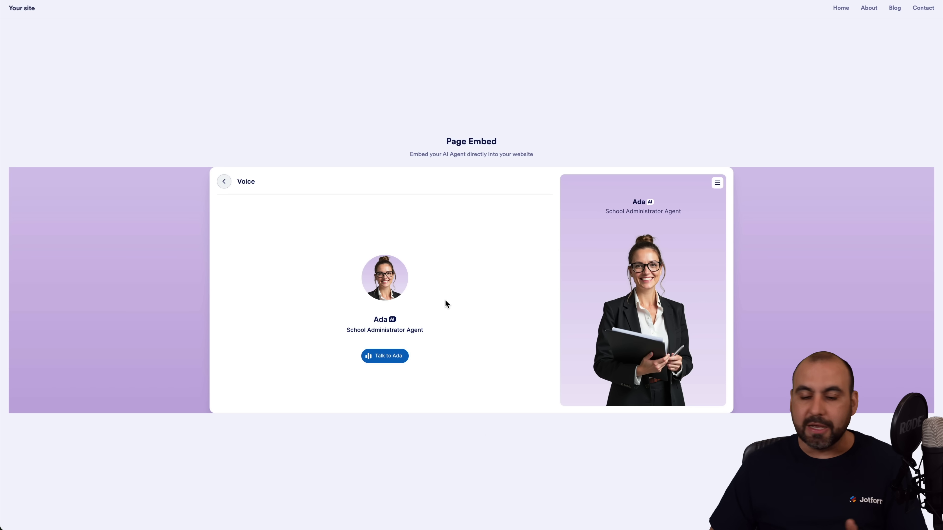
pyautogui.click(388, 356)
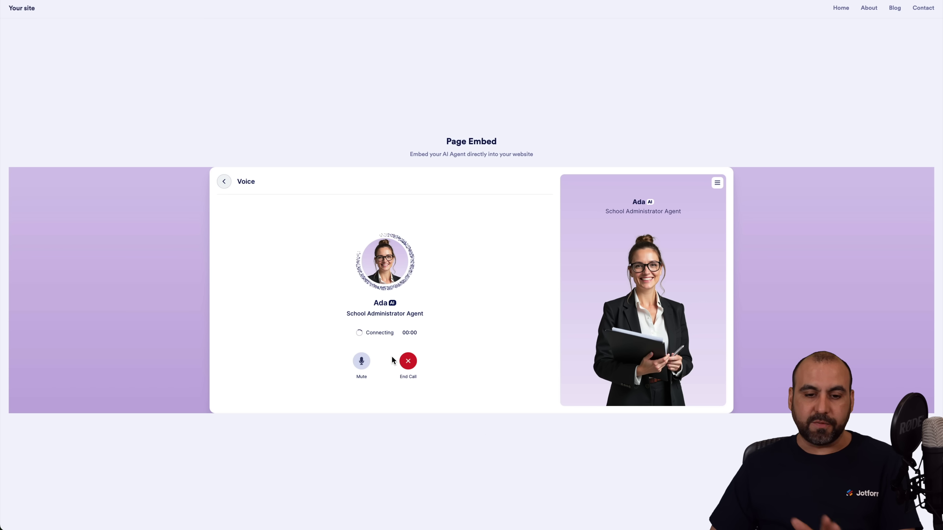
pyautogui.click(408, 362)
pyautogui.hotkey('ctrl', 'w')
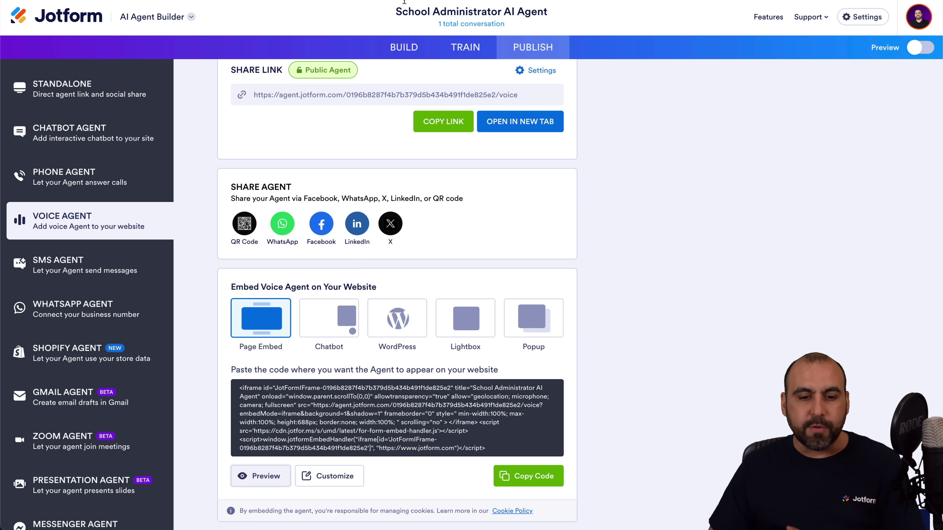
pyautogui.click(350, 477)
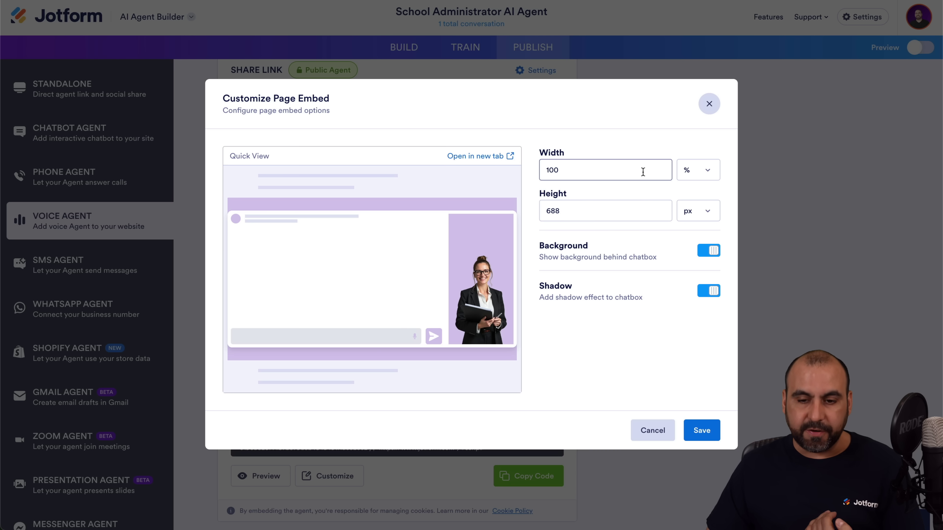
# Keep the embed width measured in percent and the height in pixels.
pyautogui.click(700, 175)
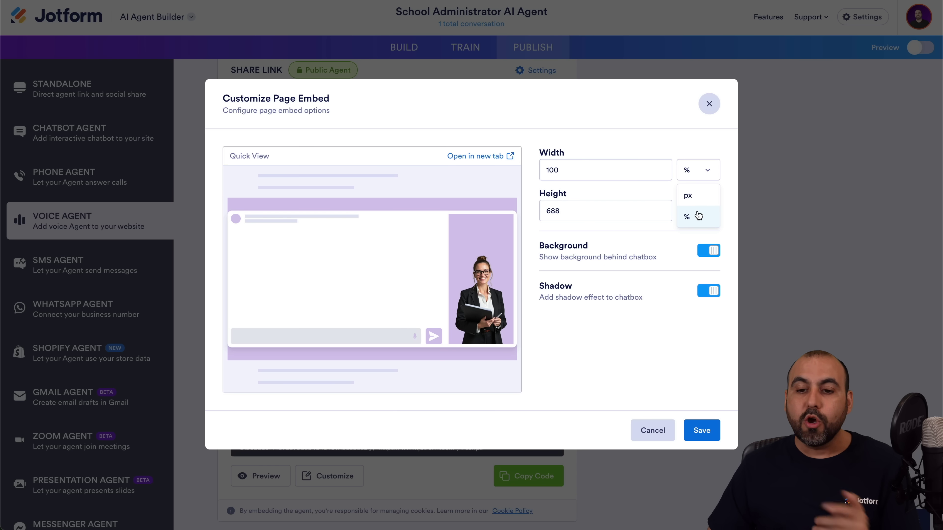
pyautogui.click(655, 186)
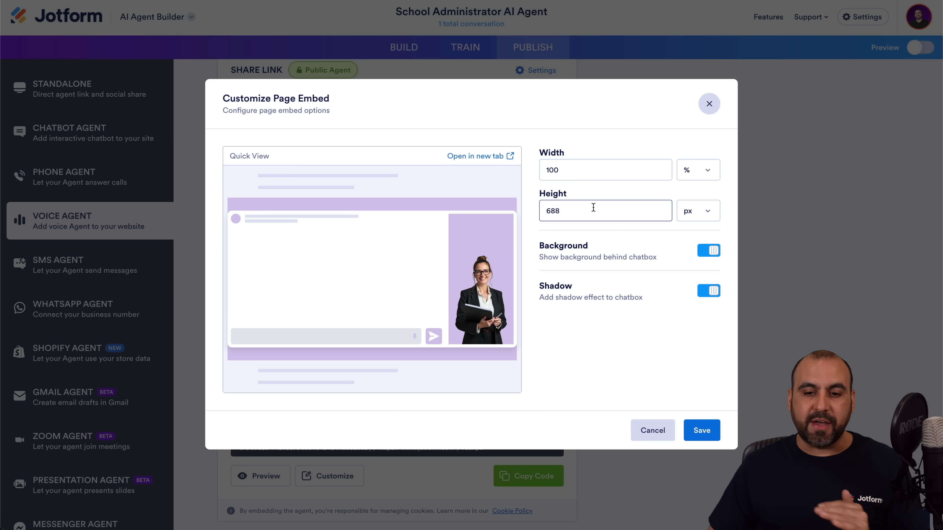
pyautogui.click(696, 210)
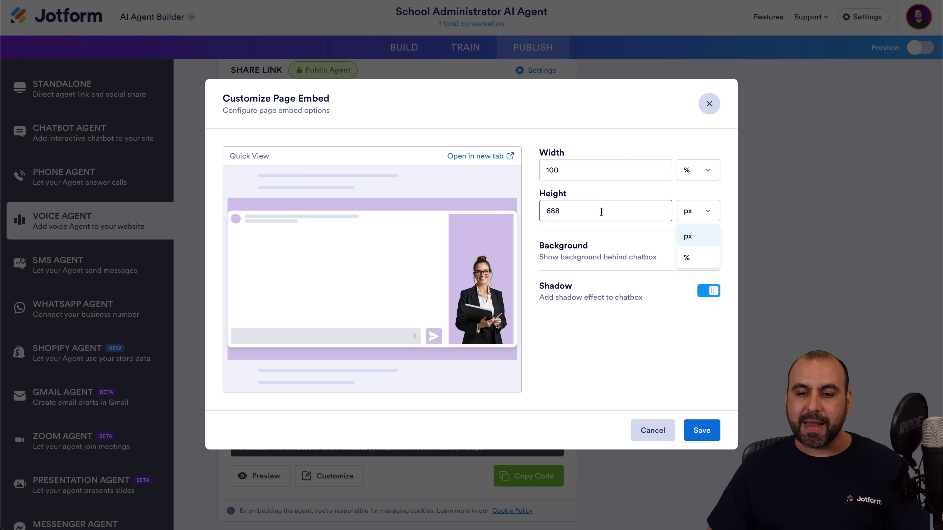
pyautogui.click(615, 225)
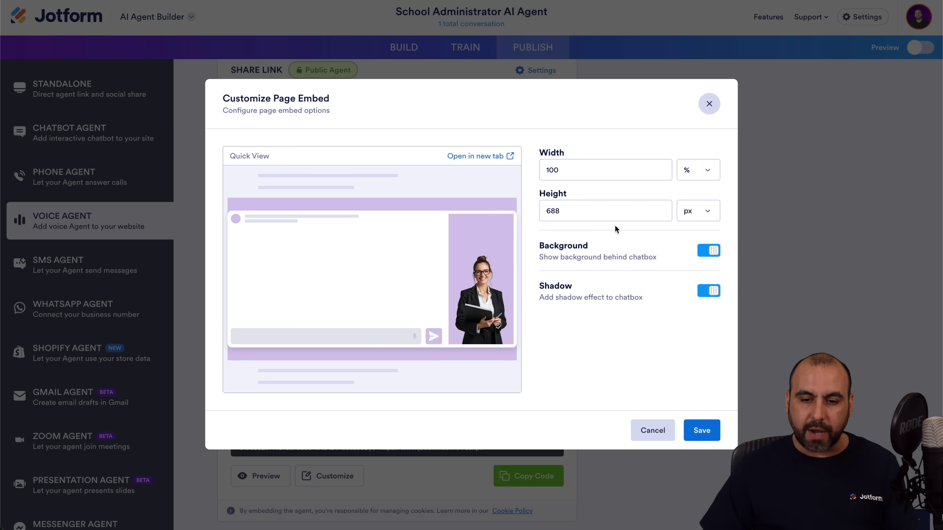
# Turn the embed background off, keep the shadow on, and save the embed settings.
pyautogui.click(710, 257)
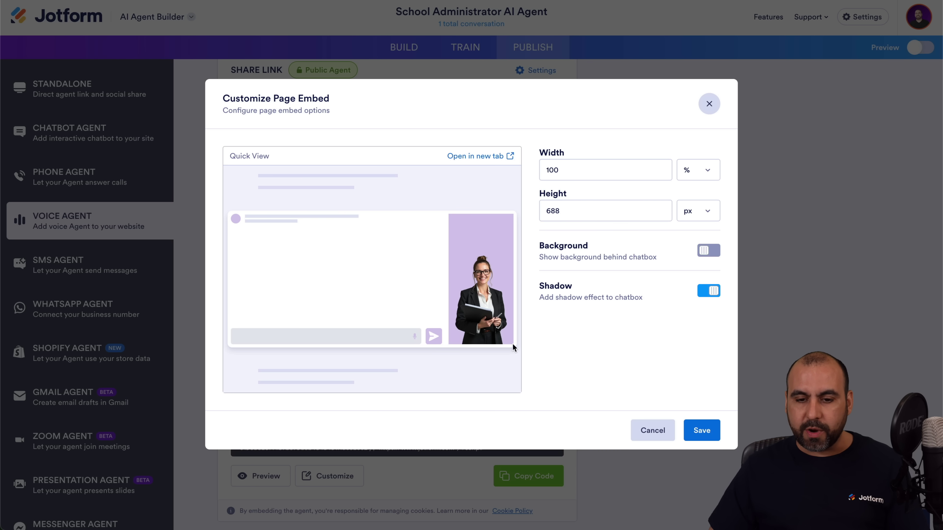
pyautogui.click(712, 292)
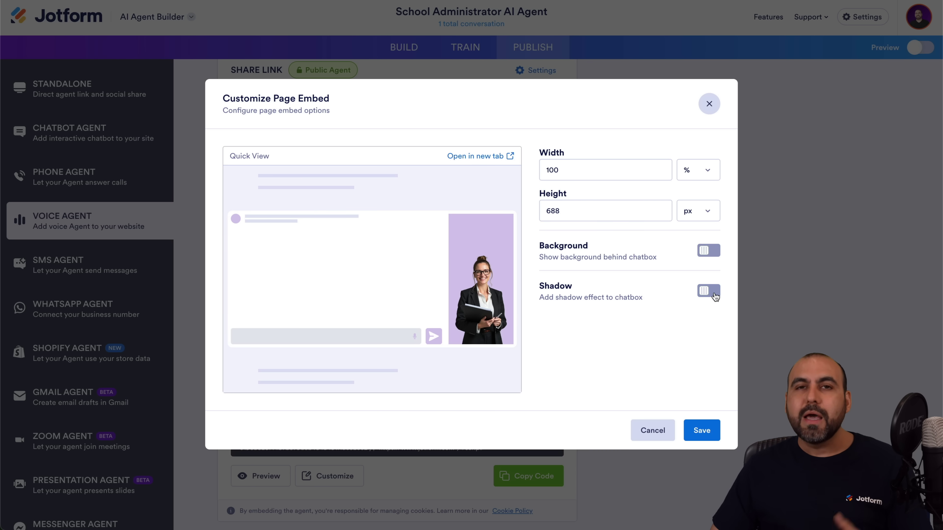
pyautogui.click(713, 293)
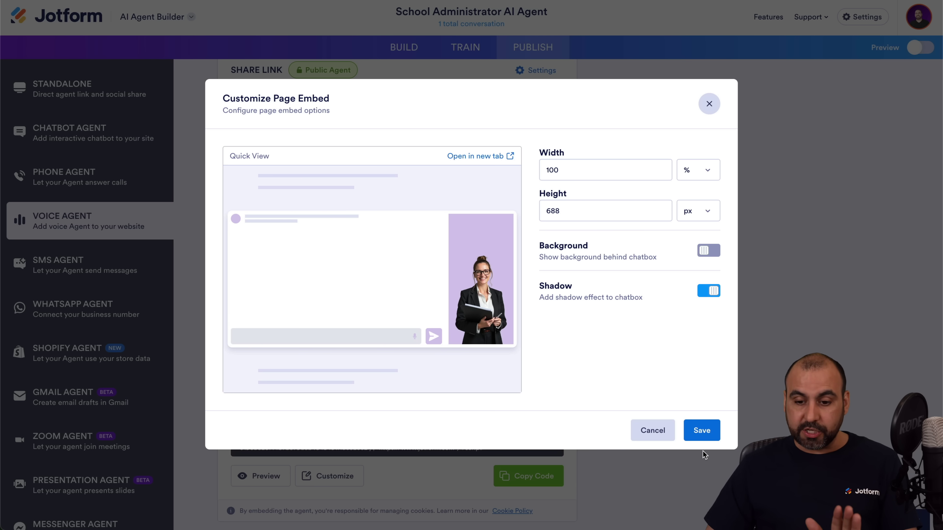
pyautogui.click(703, 431)
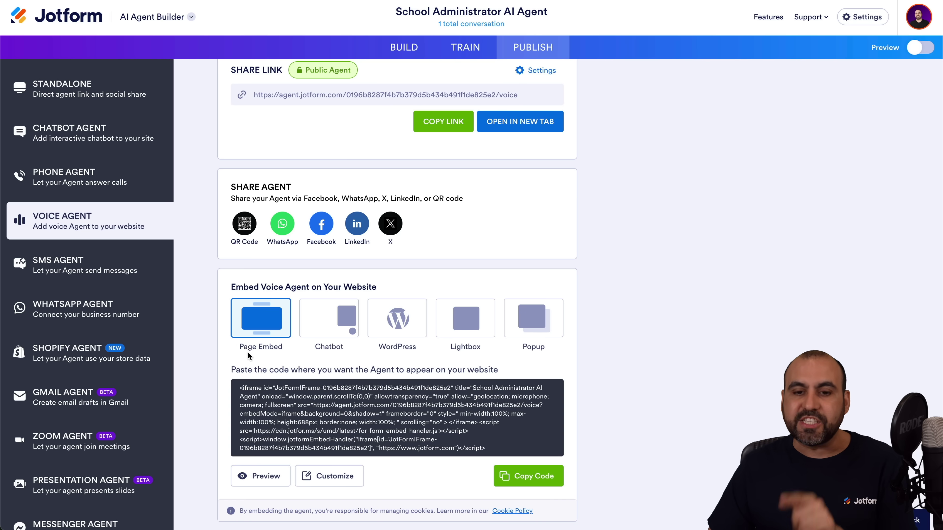
# Copy the voice agent embed code and start a new WordPress page from All Pages.
pyautogui.click(526, 480)
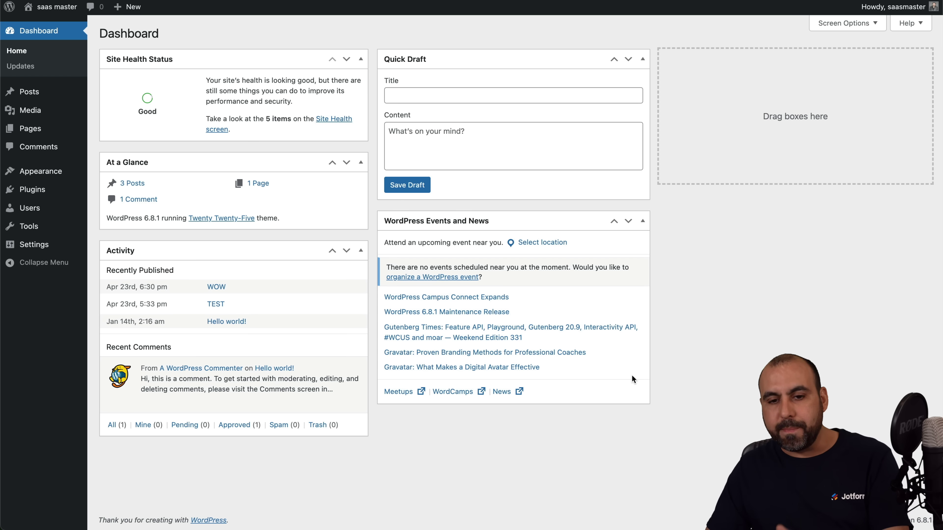
pyautogui.click(30, 128)
pyautogui.moveTo(244, 173)
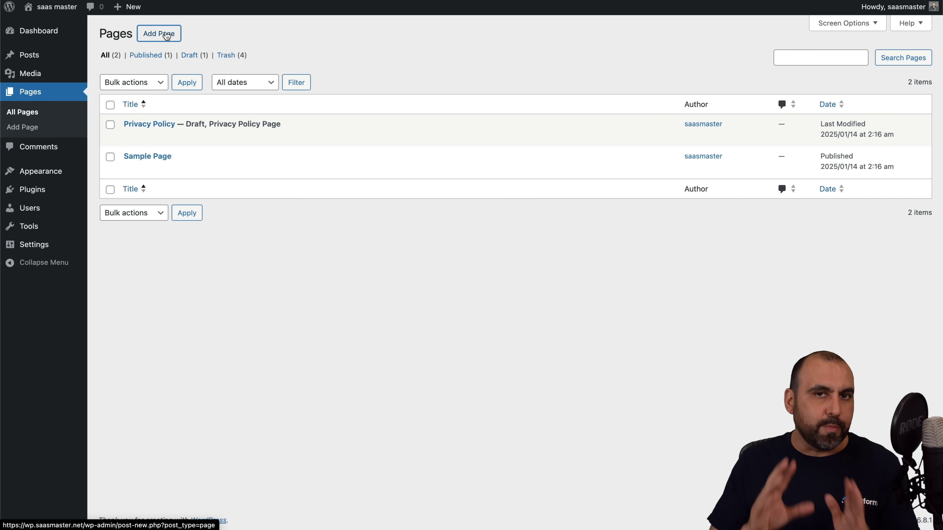
pyautogui.click(159, 33)
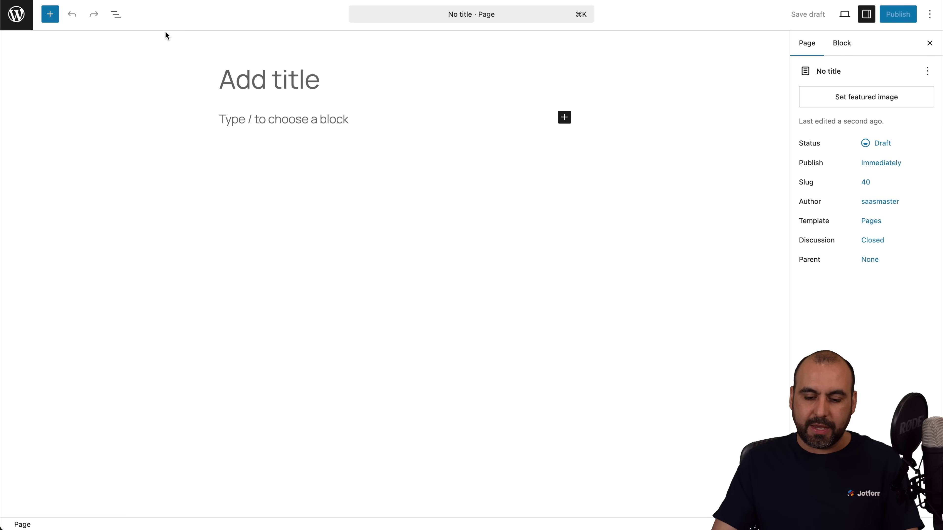
# Title a blank page 'Voice Agent' and paste the embed code into a Custom HTML block.
pyautogui.write('Voice')
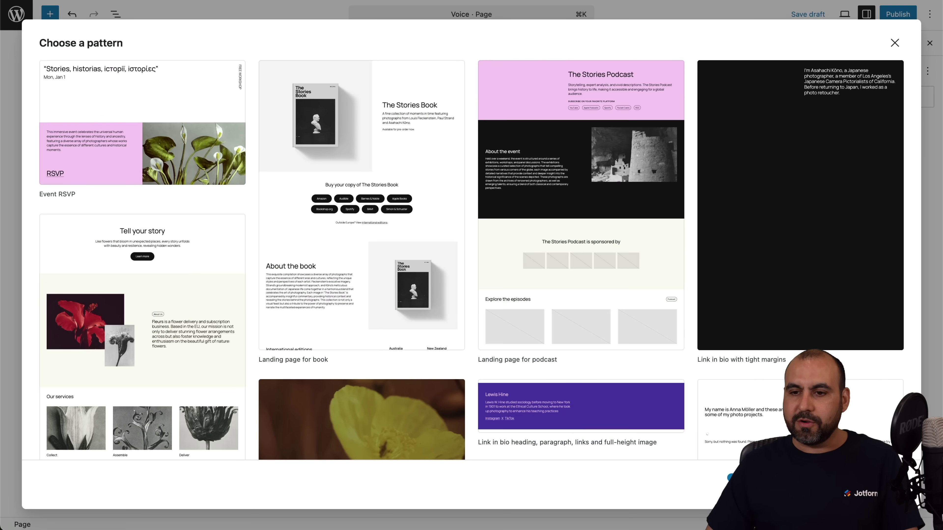
pyautogui.click(895, 42)
pyautogui.write('Agent')
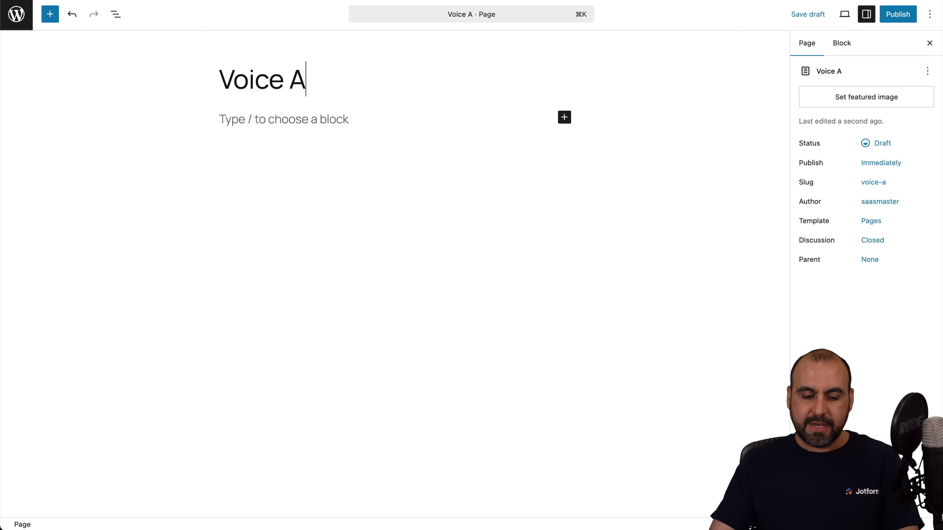
pyautogui.click(336, 119)
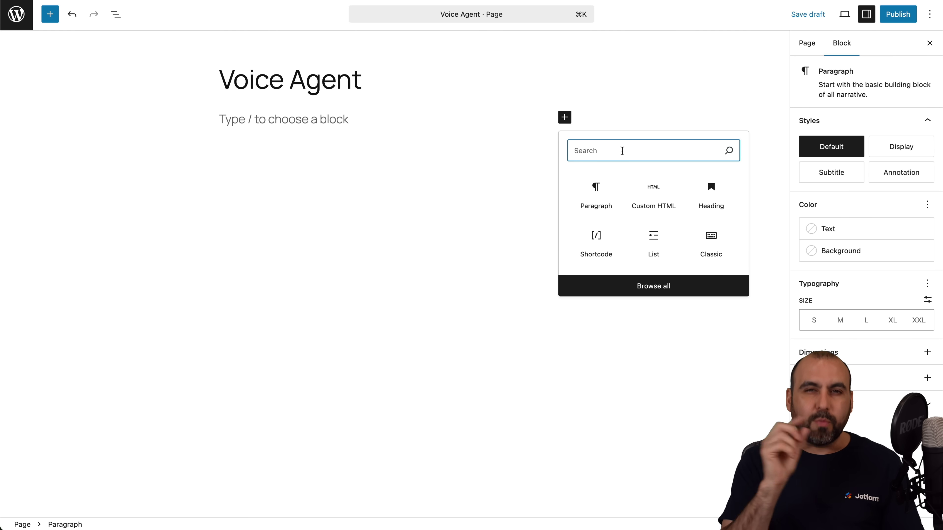
pyautogui.click(659, 198)
pyautogui.press('super+v')
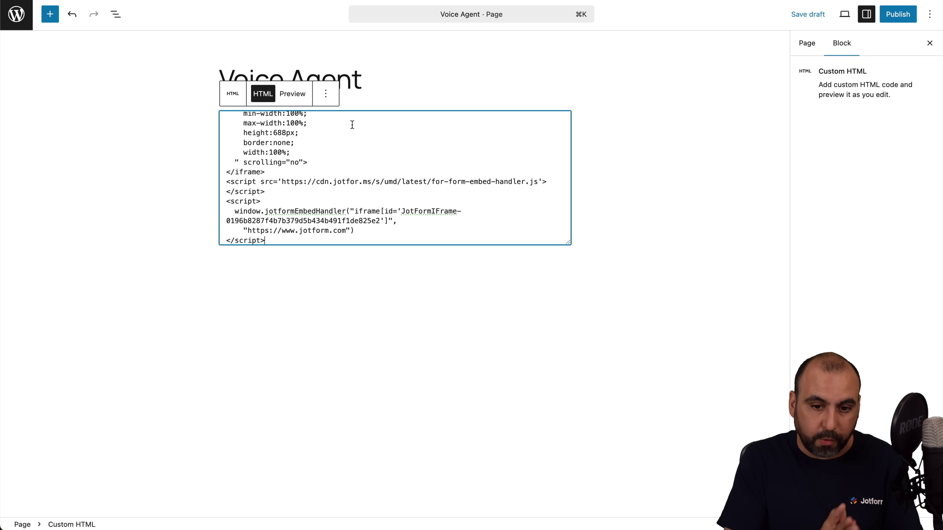
# Publish the Voice Agent page and view it live.
pyautogui.click(895, 17)
pyautogui.click(893, 19)
pyautogui.click(849, 136)
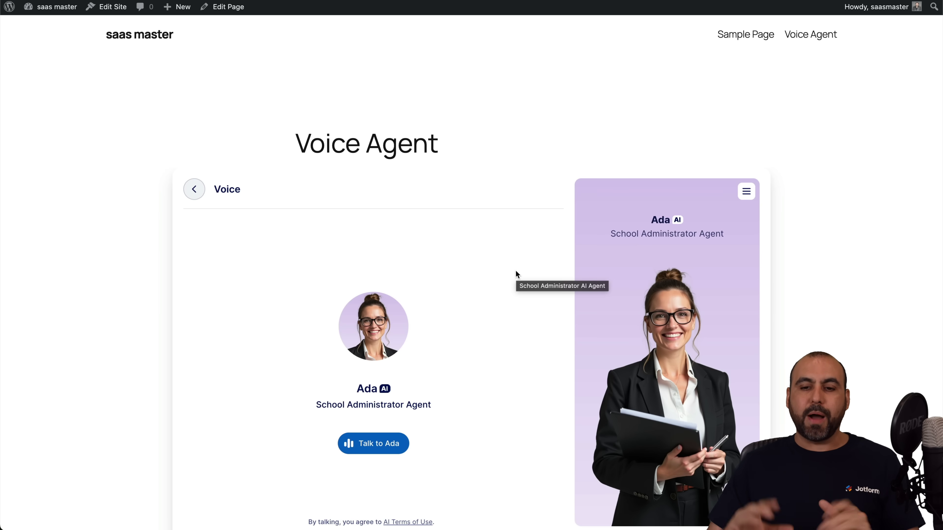
# Talk to Ada on the live Voice Agent page with the volume raised, then end the call.
pyautogui.scroll(-3, 516, 271)
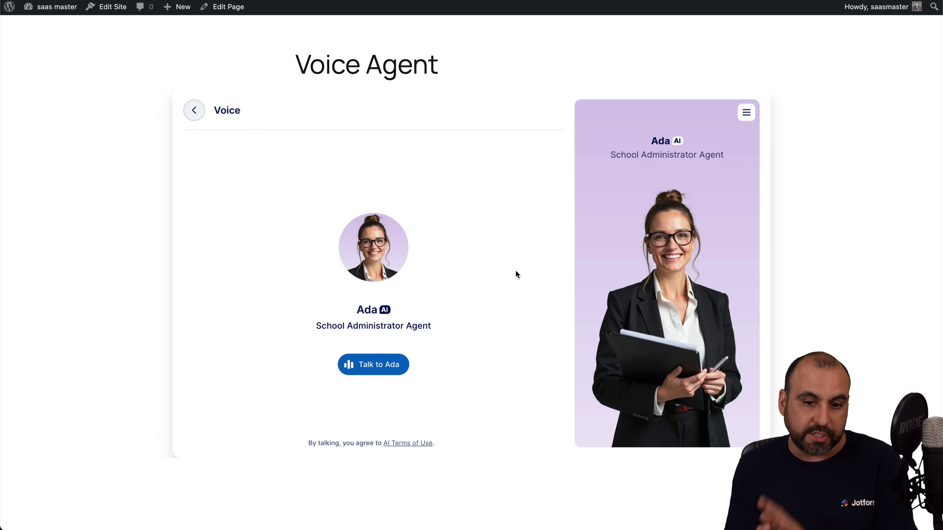
pyautogui.click(391, 365)
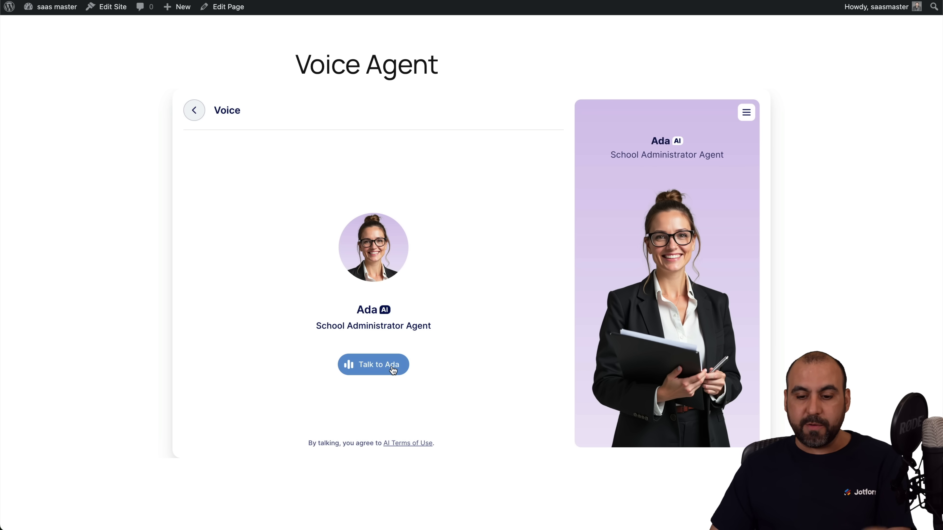
pyautogui.press('XF86AudioRaiseVolume')
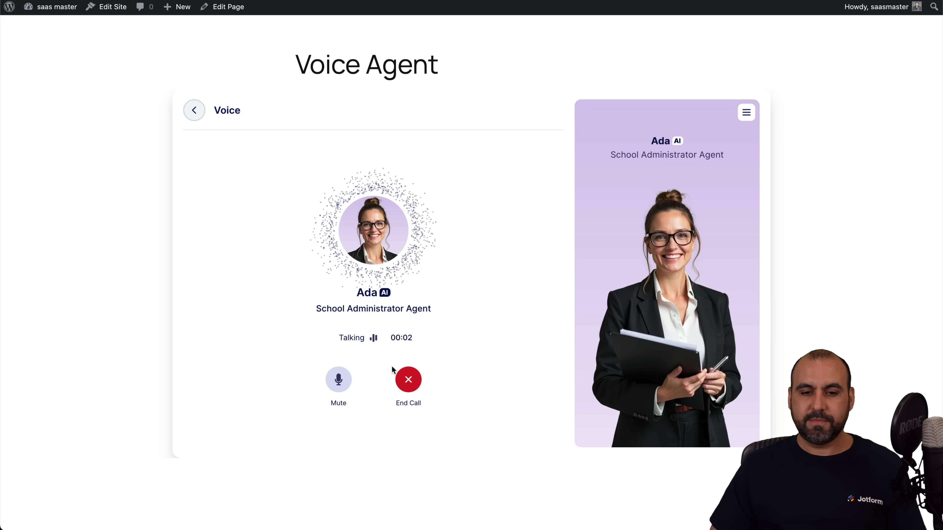
pyautogui.click(409, 379)
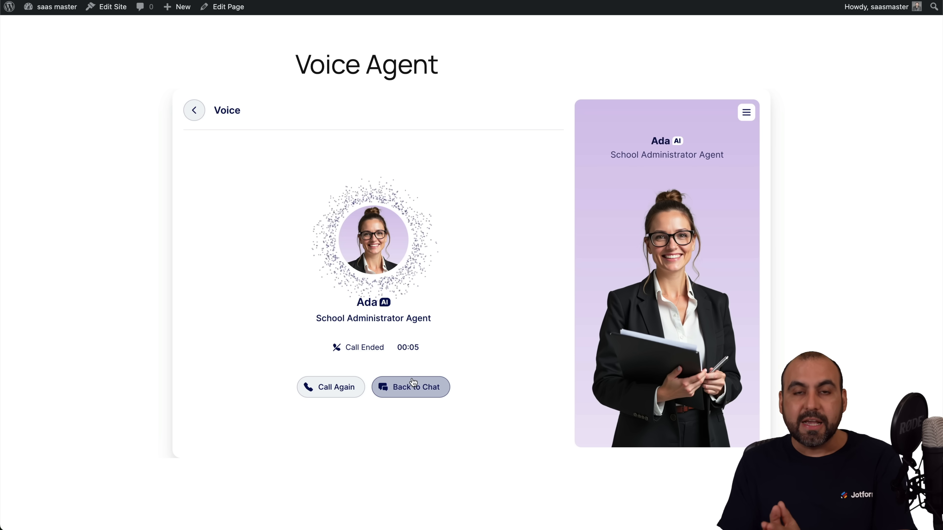
pyautogui.hscroll(-3, 413, 381)
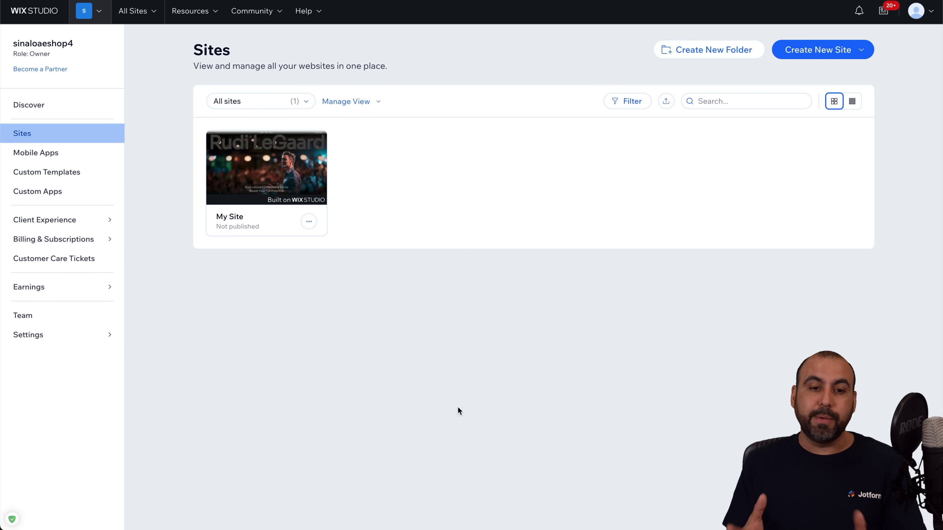
# Edit My Site in Wix Studio and scroll the HOME page to the hero's bottom edge.
pyautogui.moveTo(264, 189)
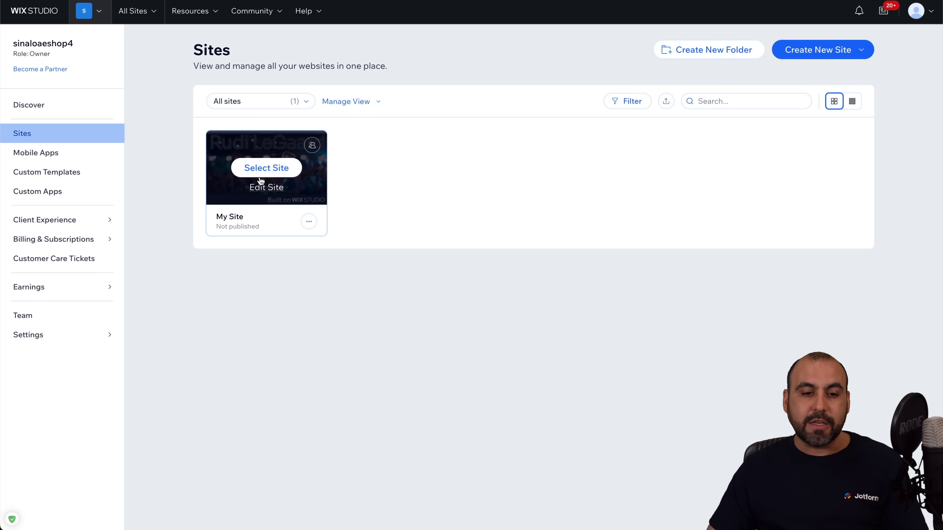
pyautogui.click(264, 188)
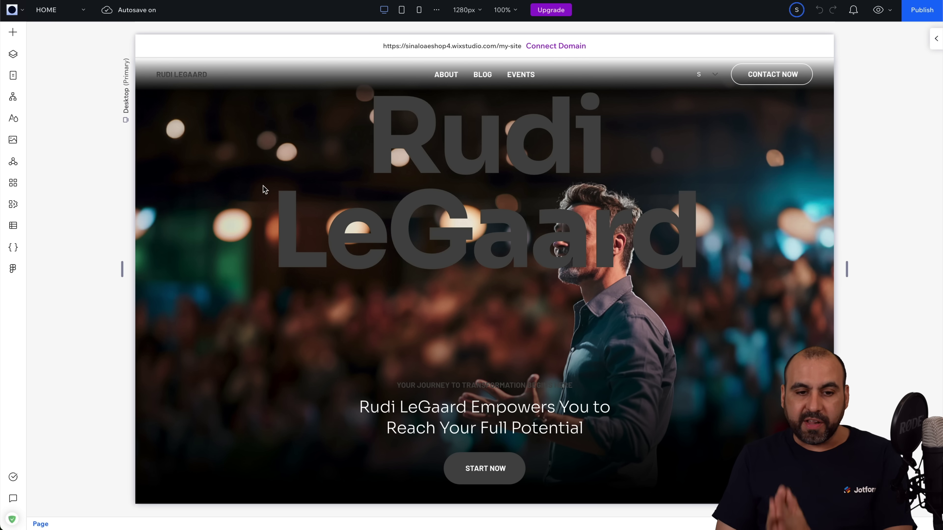
pyautogui.scroll(-5, 389, 236)
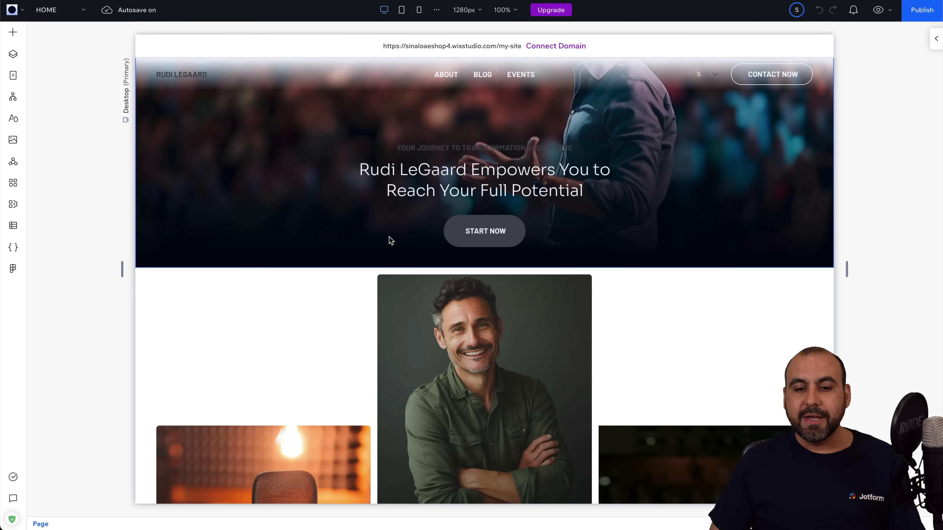
pyautogui.moveTo(399, 265)
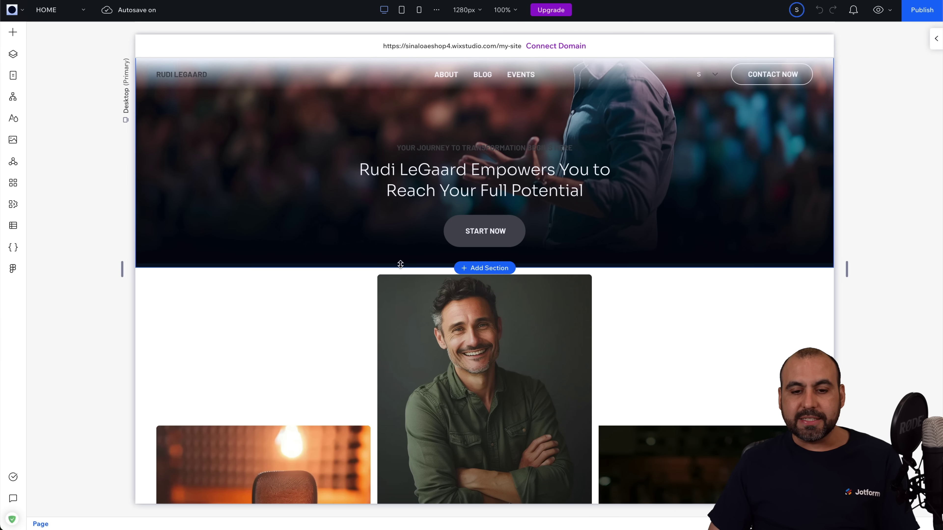
# Add a section below the hero holding an Embed Code element found by searching 'html'.
pyautogui.click(485, 268)
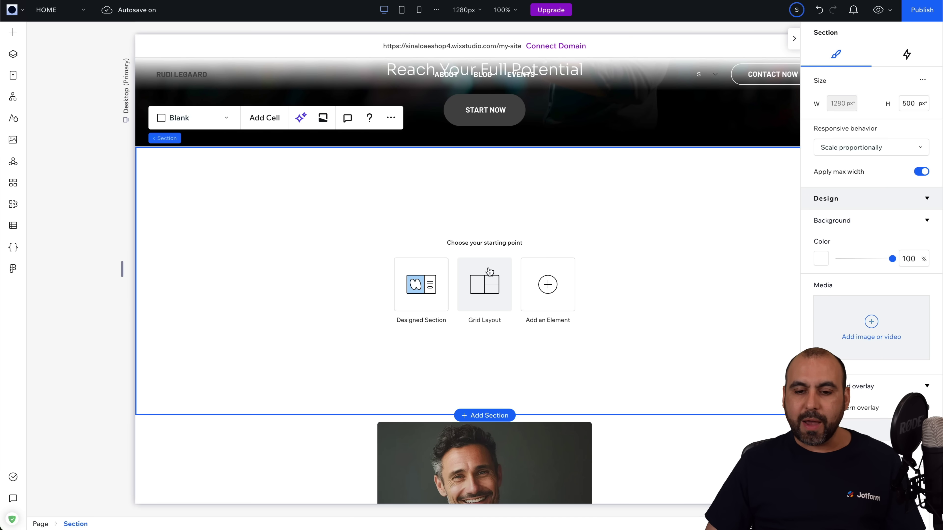
pyautogui.click(562, 289)
pyautogui.click(197, 36)
pyautogui.write('html')
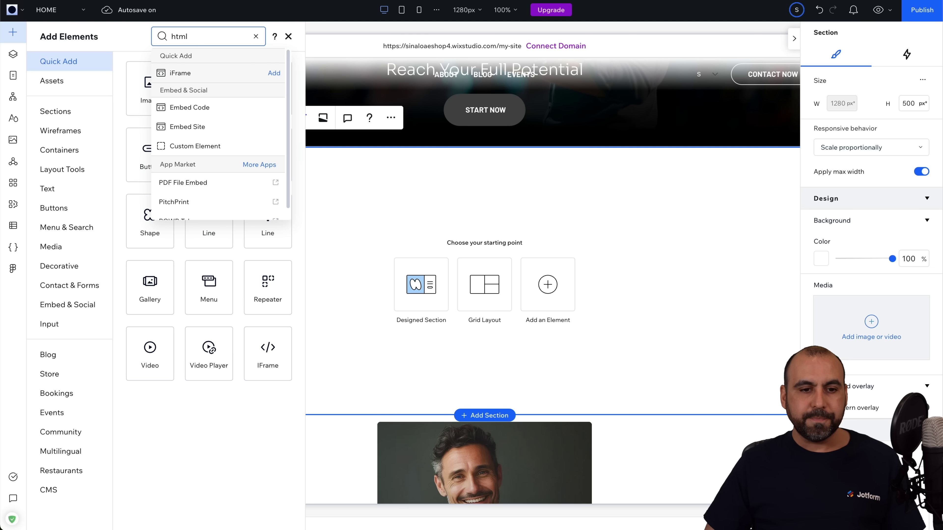
pyautogui.click(199, 111)
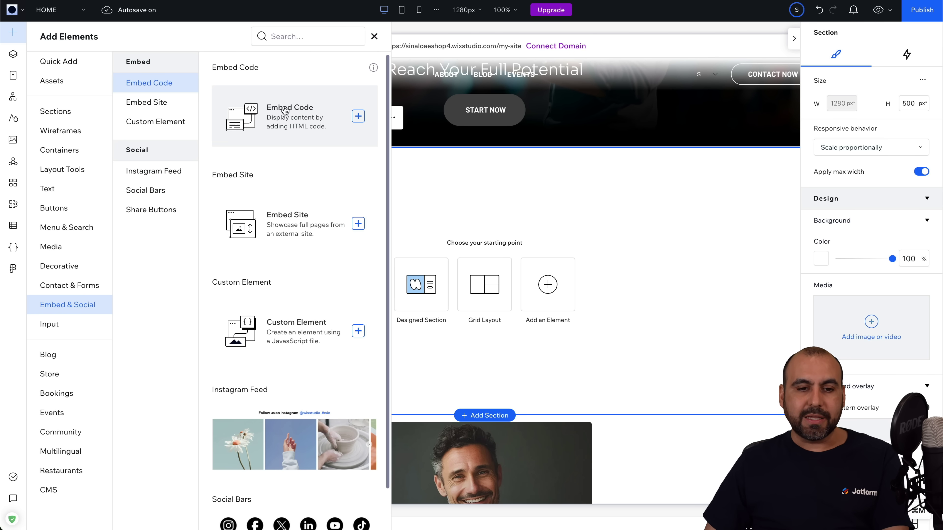
pyautogui.click(358, 117)
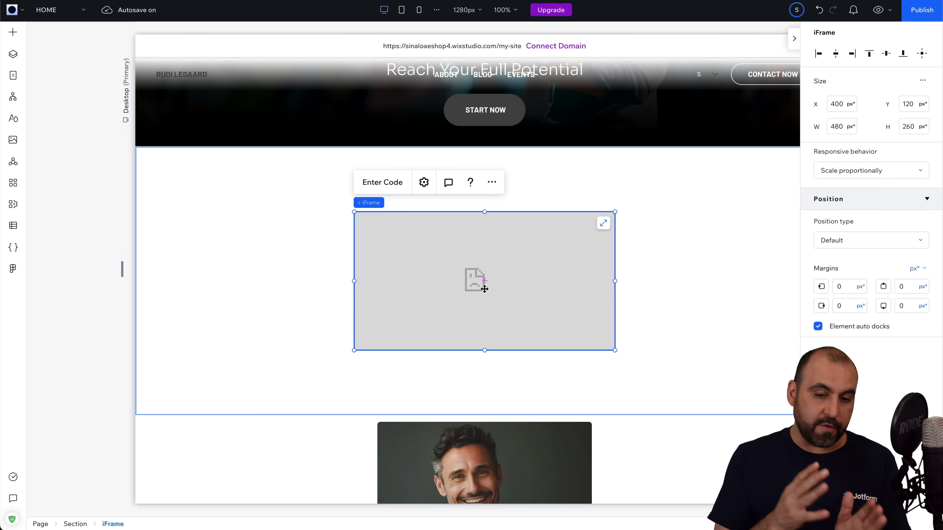
# Replace the embed's placeholder with the pasted Jotform iframe code and apply it.
pyautogui.click(384, 184)
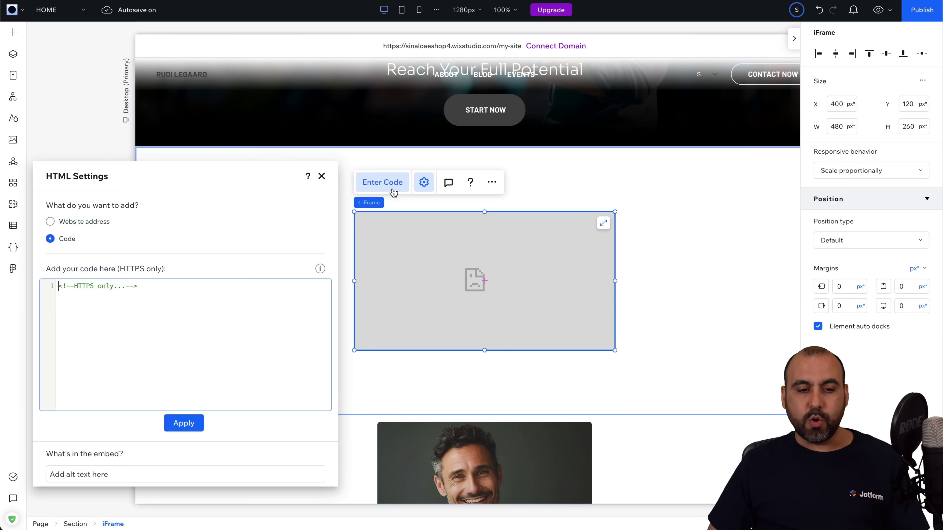
pyautogui.moveTo(139, 287); pyautogui.dragTo(58, 287)
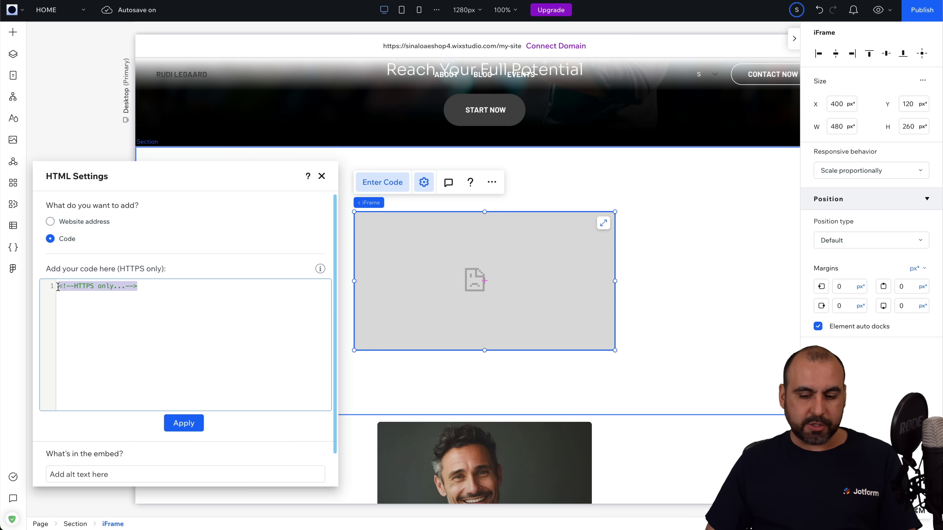
pyautogui.press('BackSpace')
pyautogui.hotkey('ctrl', 'v')
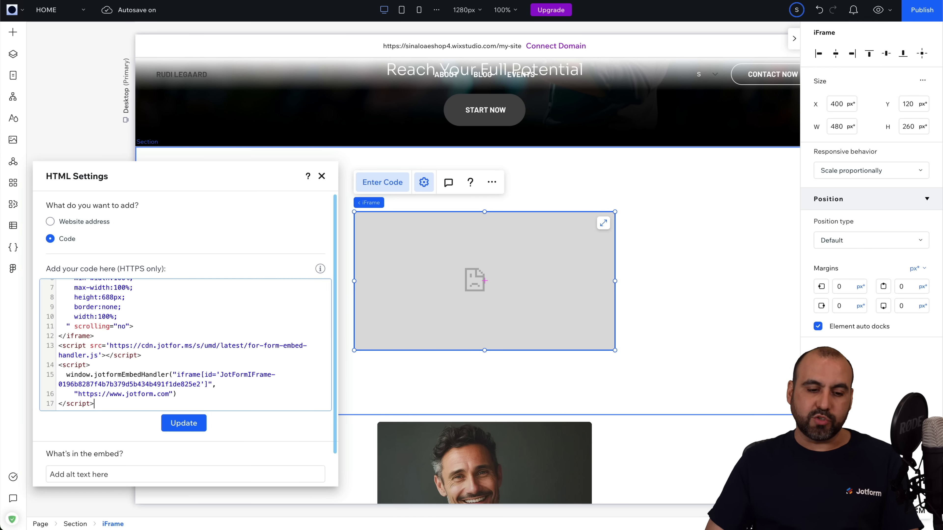
pyautogui.click(182, 422)
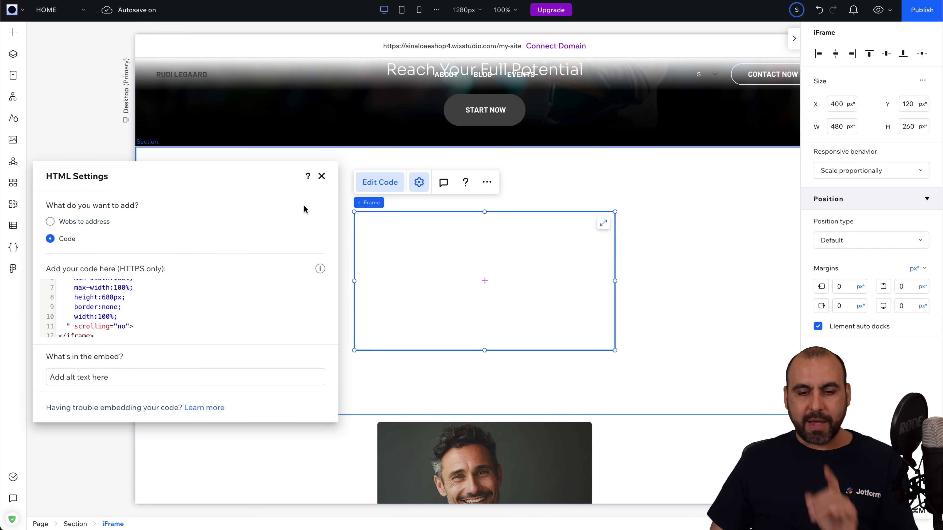
# Enlarge the voice agent embed so it spans the section.
pyautogui.click(321, 176)
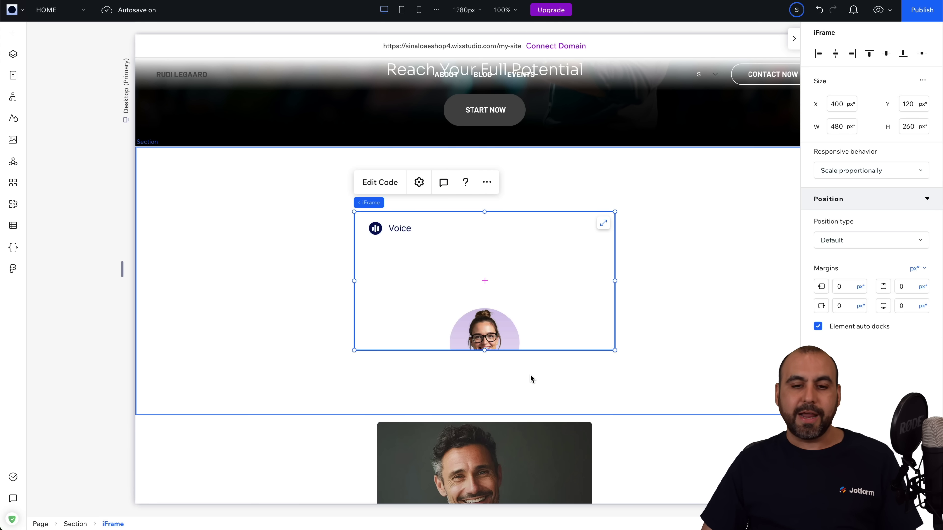
pyautogui.moveTo(354, 350); pyautogui.dragTo(116, 427)
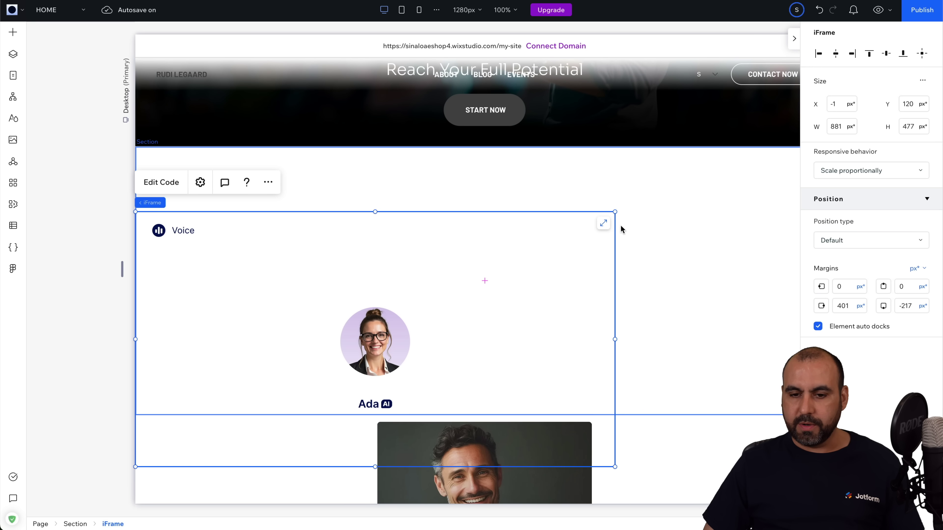
pyautogui.moveTo(615, 213); pyautogui.dragTo(814, 138)
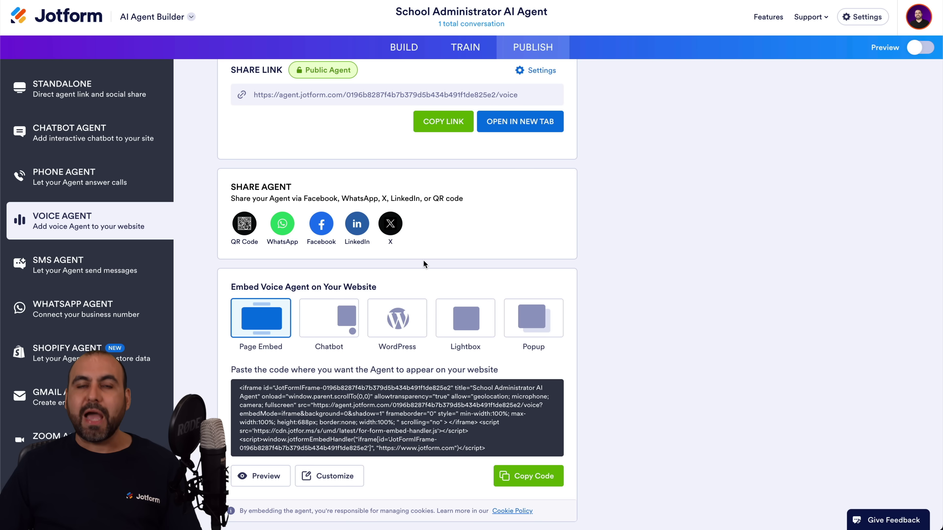
# Set the embed type to Chatbot and preview it on a sample site in voice mode.
pyautogui.click(329, 318)
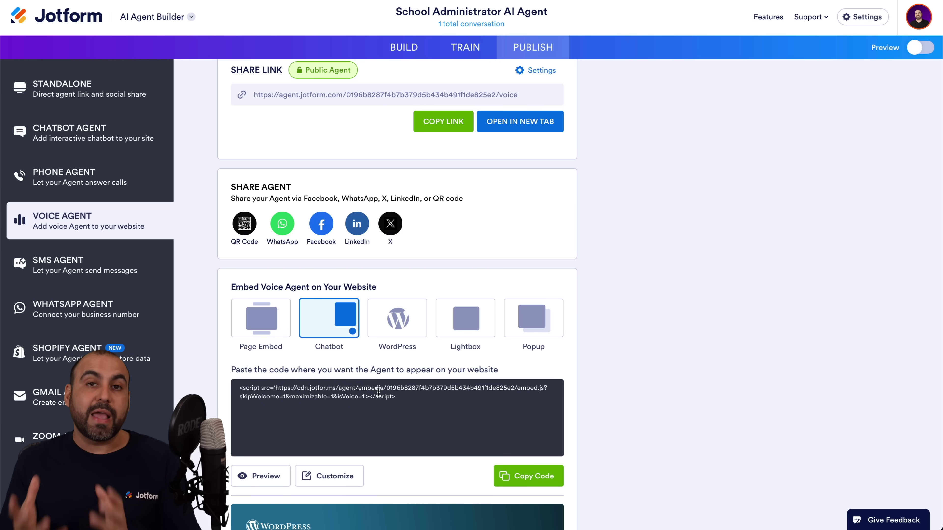
pyautogui.scroll(-1, 378, 392)
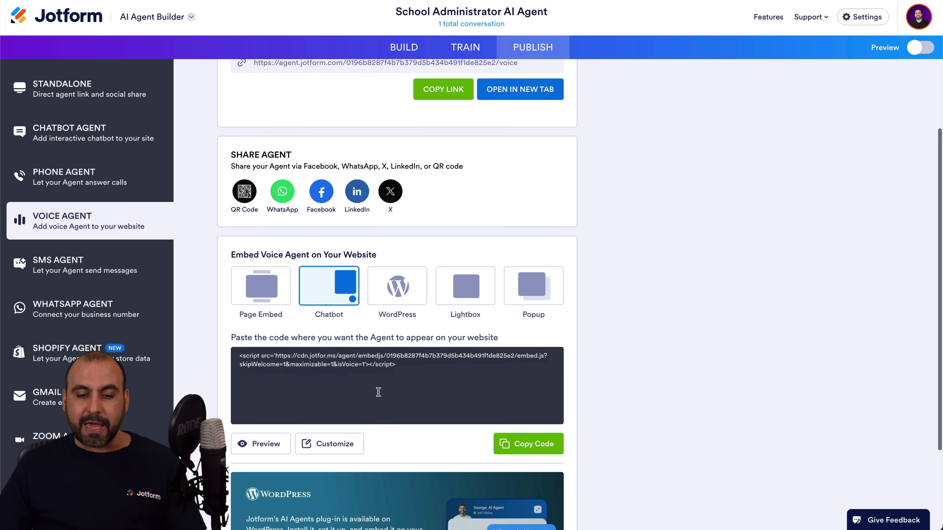
pyautogui.click(256, 450)
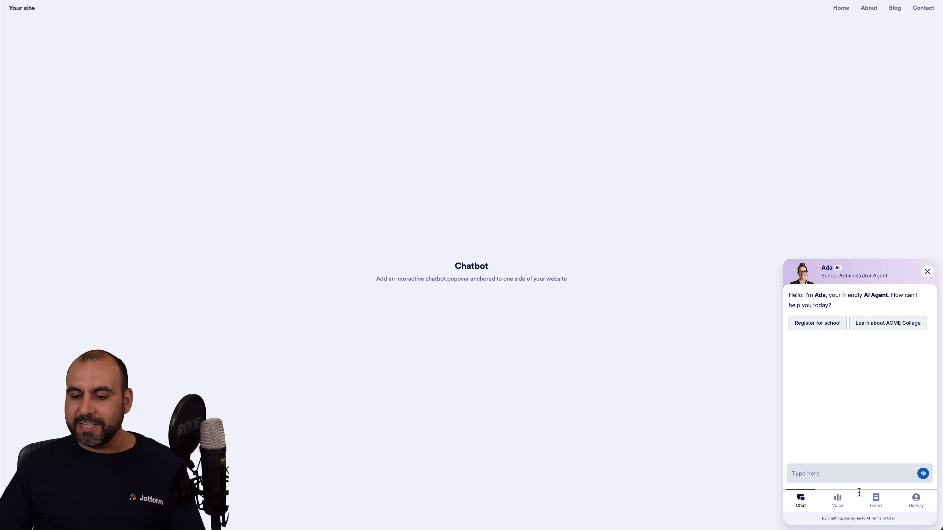
pyautogui.click(839, 501)
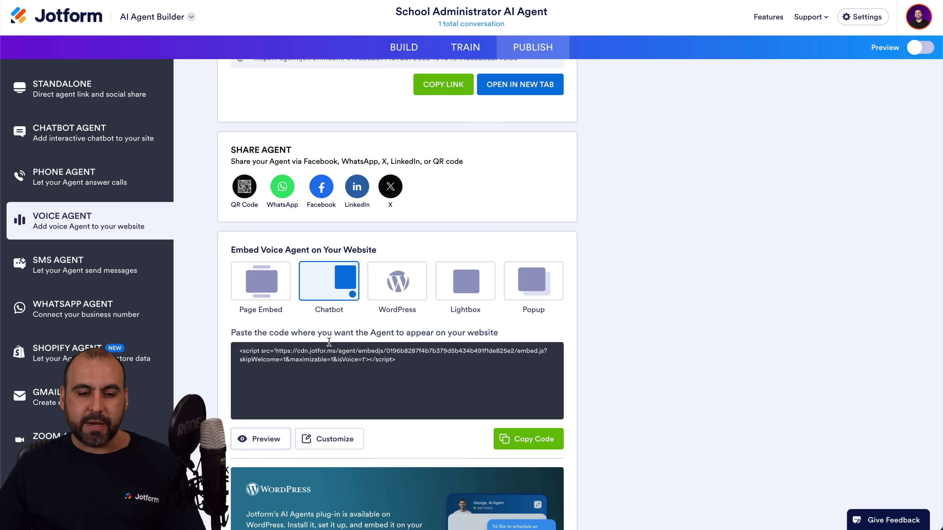
pyautogui.scroll(-1, 329, 342)
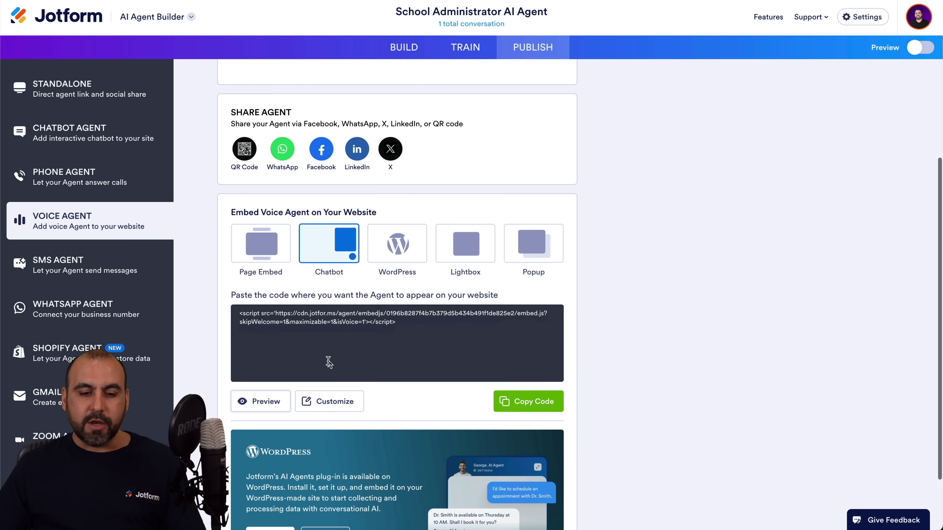
# In chatbot customization, keep the greeting 'Hi! How can I assist you?' and avatar pulsing on.
pyautogui.click(347, 402)
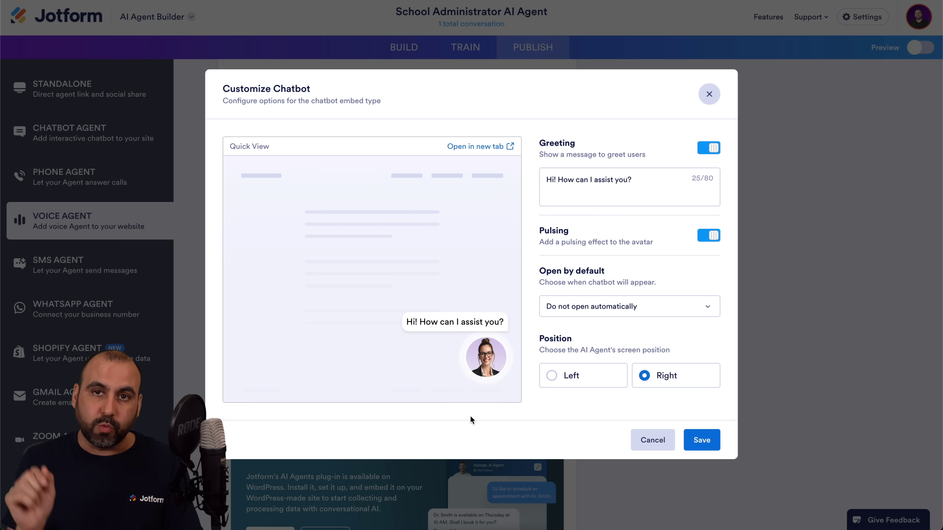
pyautogui.click(544, 179)
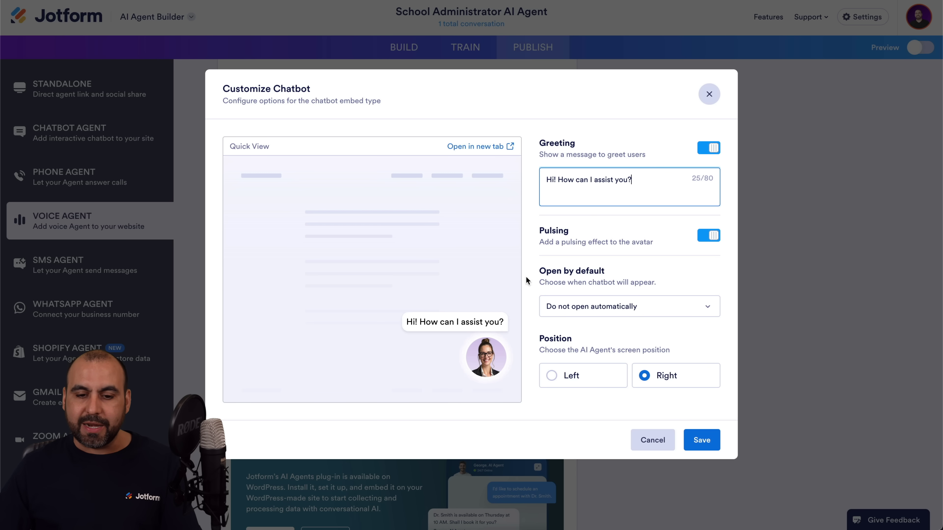
pyautogui.click(663, 189)
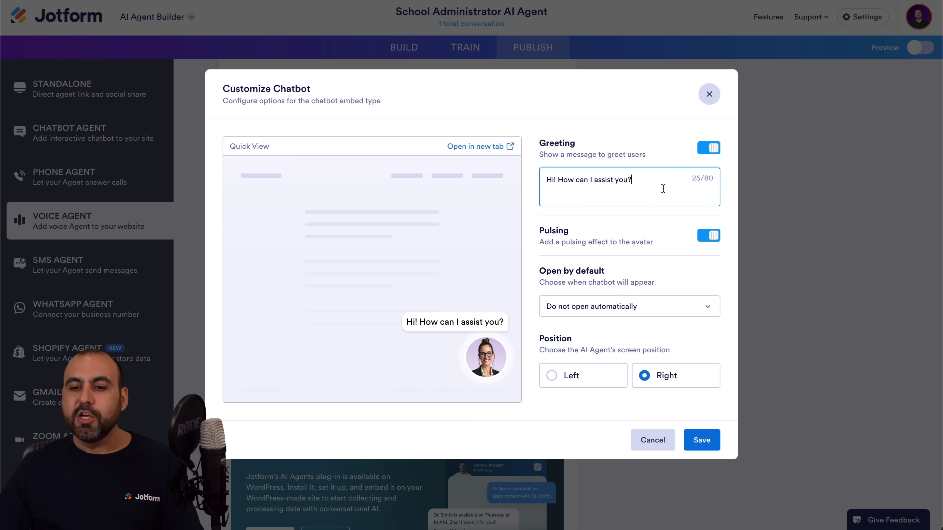
pyautogui.moveTo(641, 181); pyautogui.dragTo(546, 179)
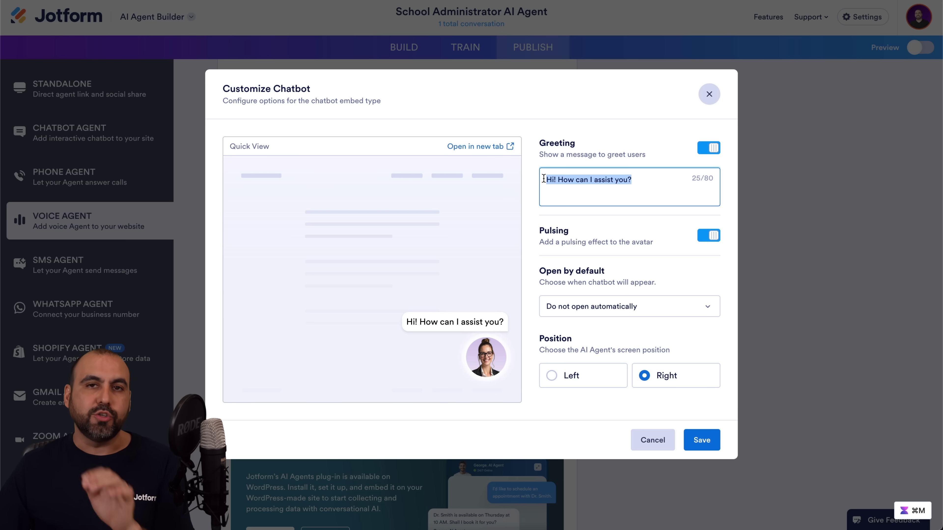
pyautogui.click(590, 219)
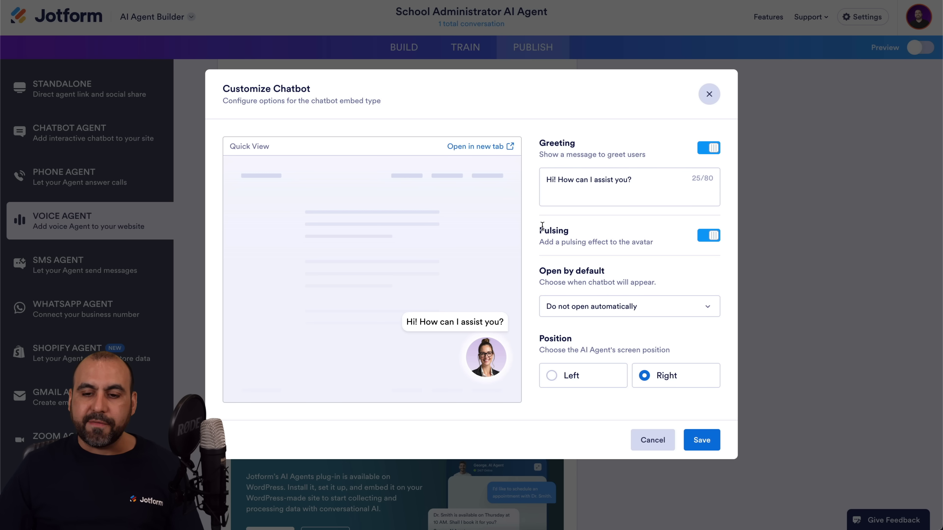
pyautogui.click(709, 236)
pyautogui.click(709, 236)
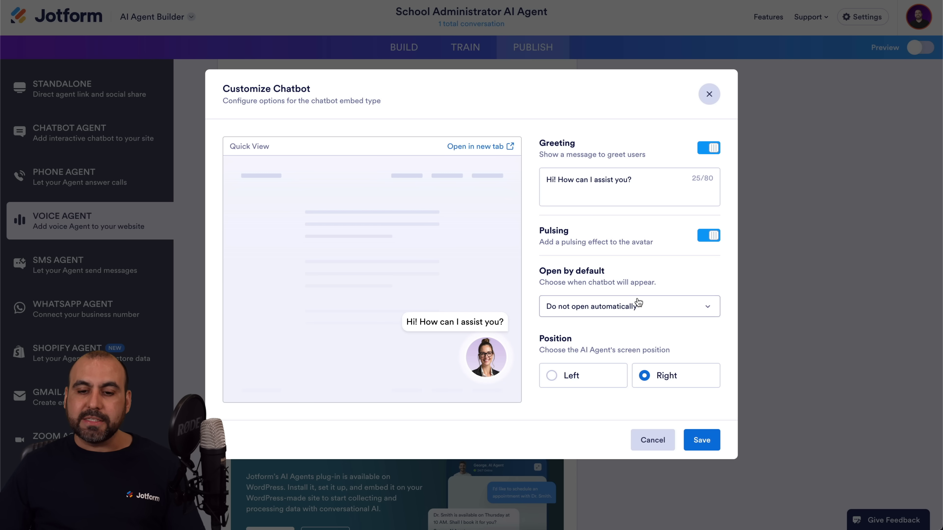
# Set Open by default to 'Do not open automatically' and save the chatbot settings.
pyautogui.click(622, 307)
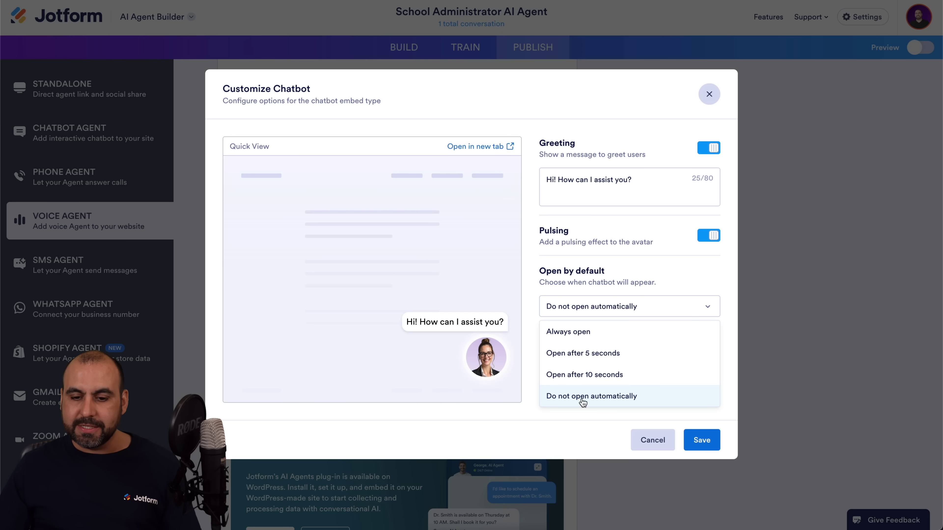
pyautogui.click(603, 401)
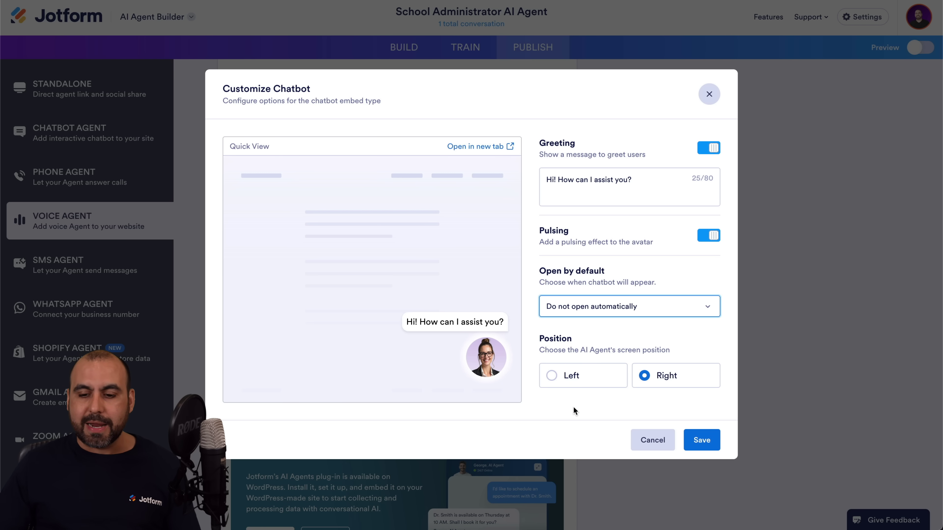
pyautogui.click(699, 439)
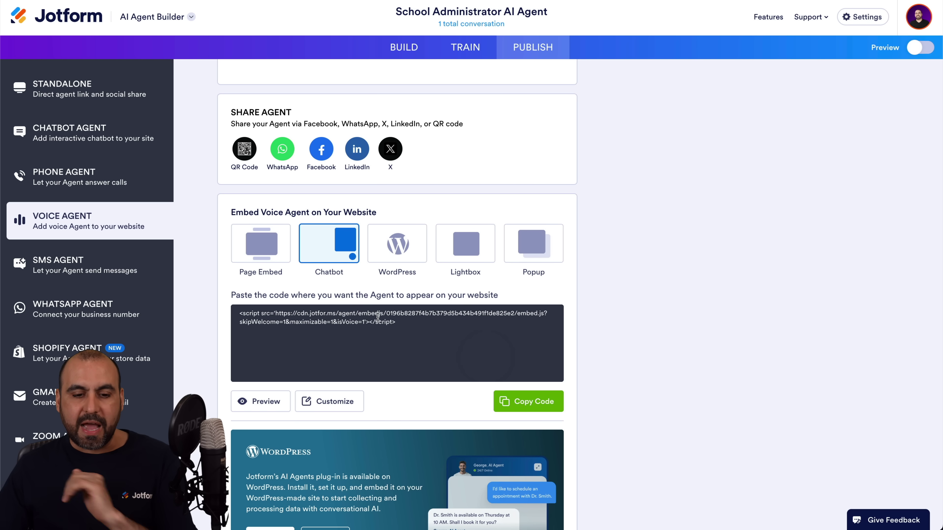
# Copy the chatbot embed code and return to the WordPress admin Pages list.
pyautogui.click(535, 405)
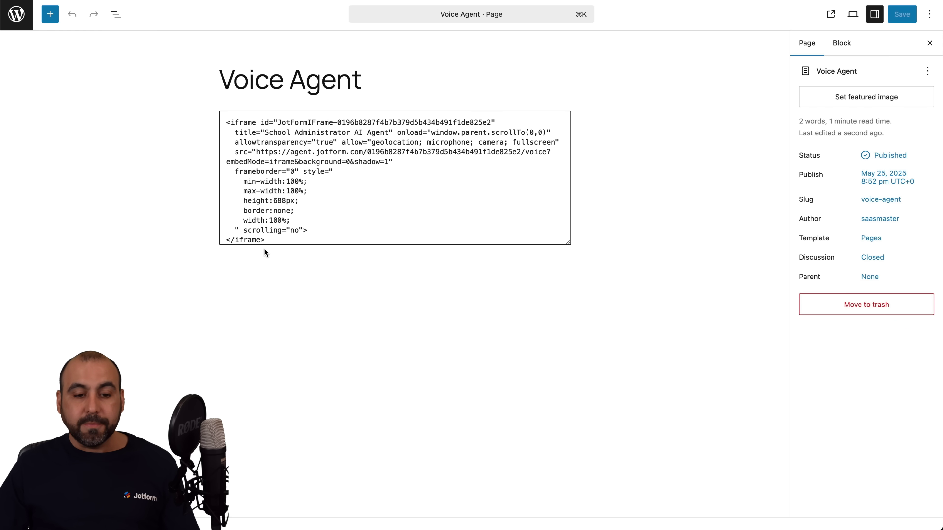
pyautogui.click(17, 14)
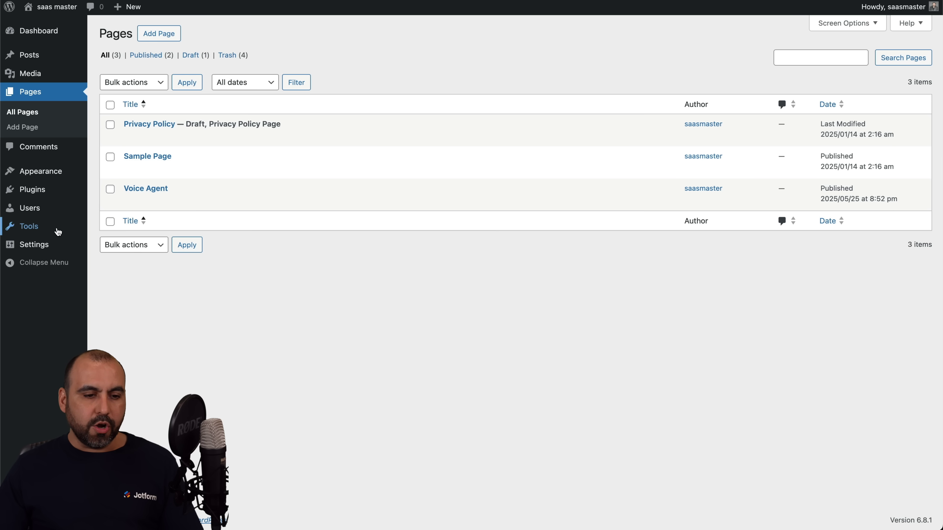
# Paste the Jotform chatbot script at the end of the Twenty Twenty-Five header.php.
pyautogui.moveTo(54, 227)
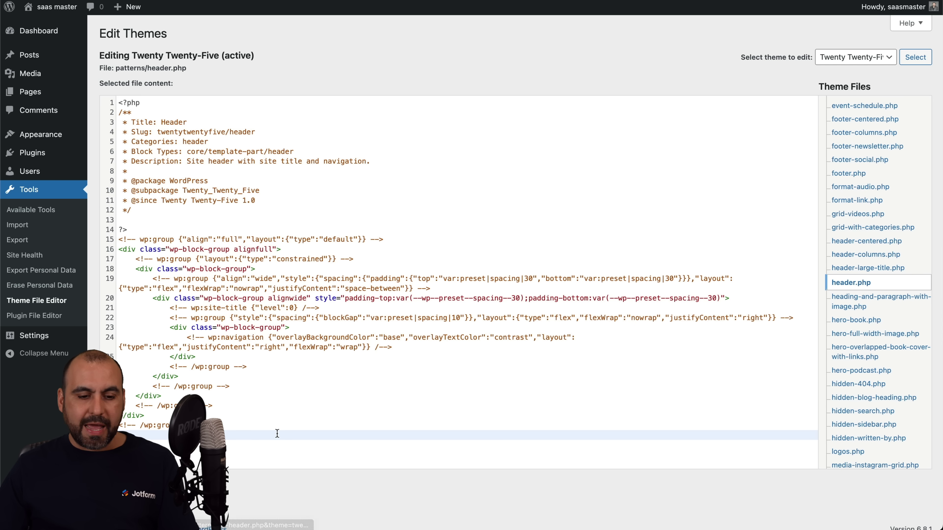
pyautogui.hotkey('ctrl', 'v')
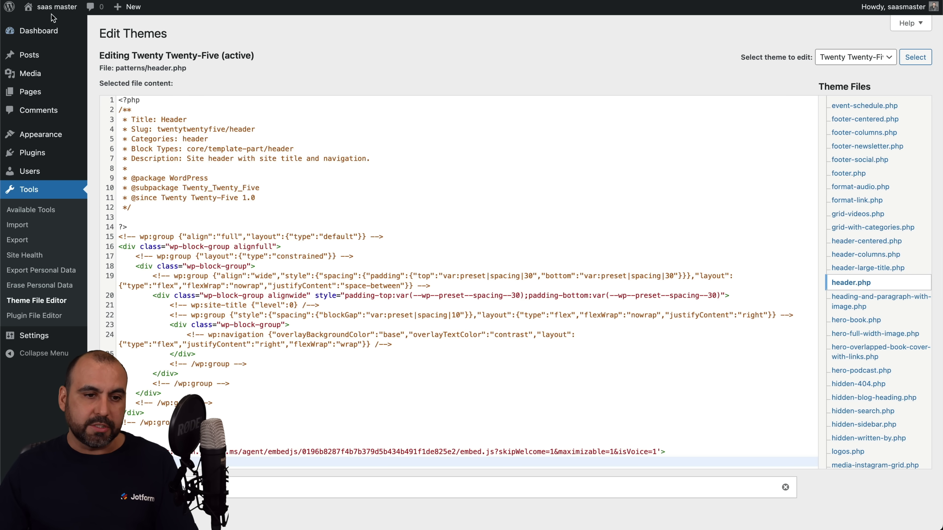
pyautogui.moveTo(53, 12)
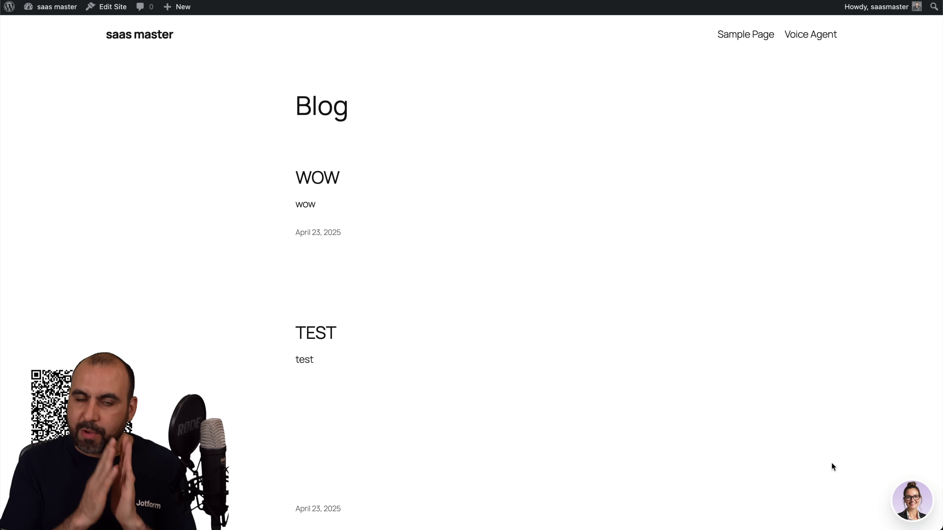
# Test Ada's agent panel in voice mode and confirm it appears on Sample Page, Voice Agent and home.
pyautogui.click(914, 502)
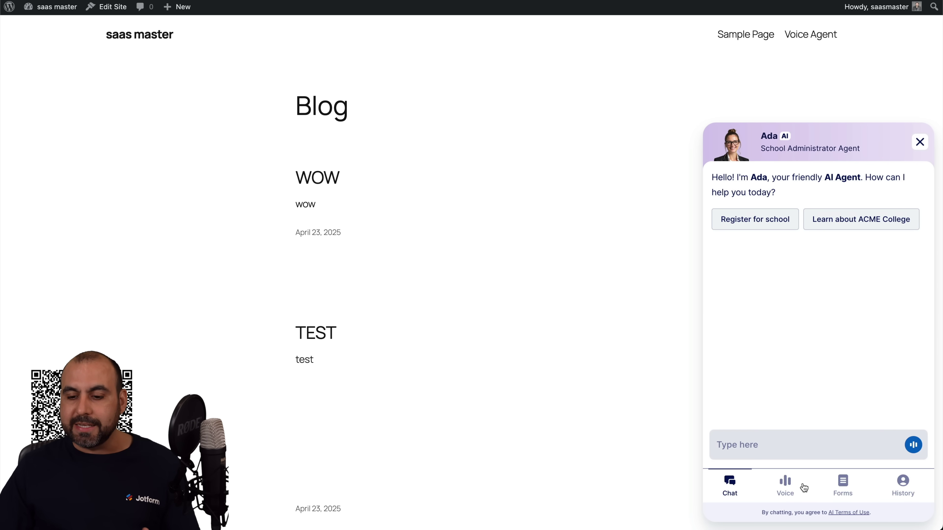
pyautogui.click(796, 487)
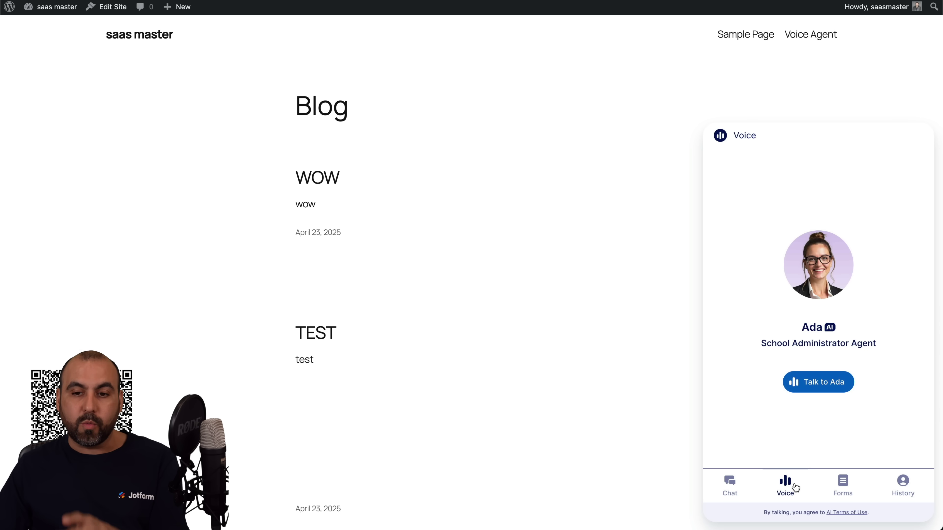
pyautogui.click(747, 36)
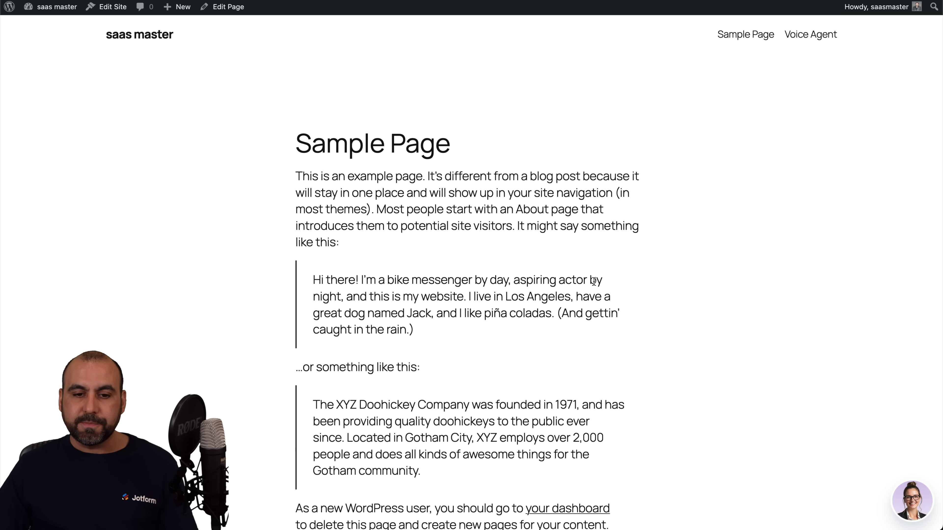
pyautogui.click(807, 35)
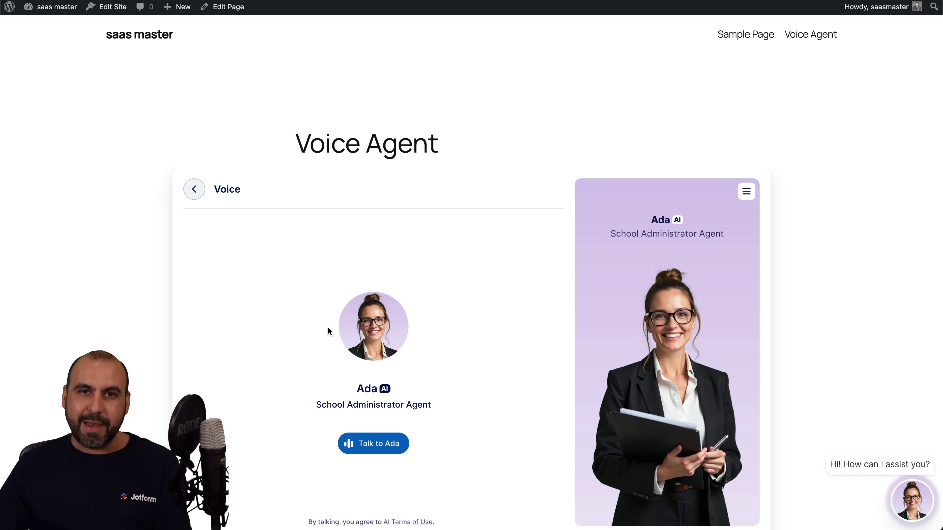
pyautogui.click(764, 36)
pyautogui.click(139, 34)
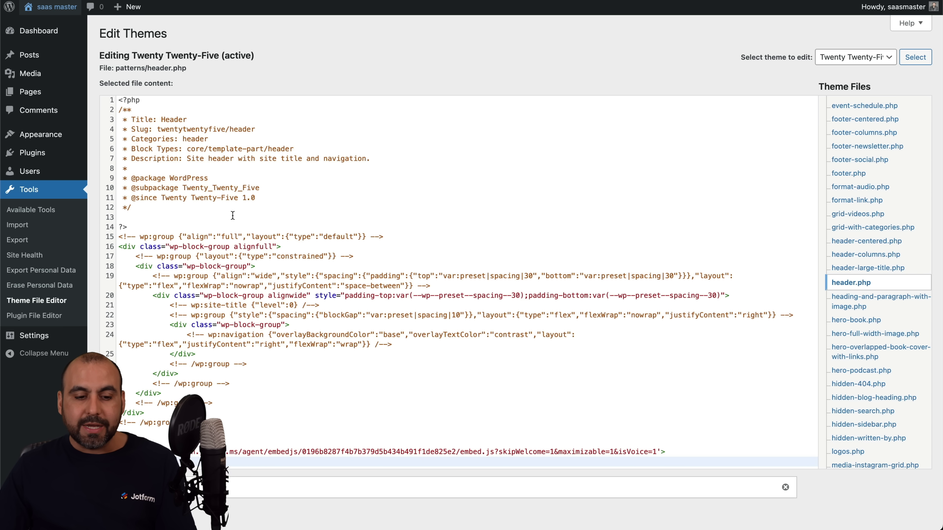
# Scroll the Wix Studio canvas down to the footer and select the footer section.
pyautogui.scroll(-2, 233, 215)
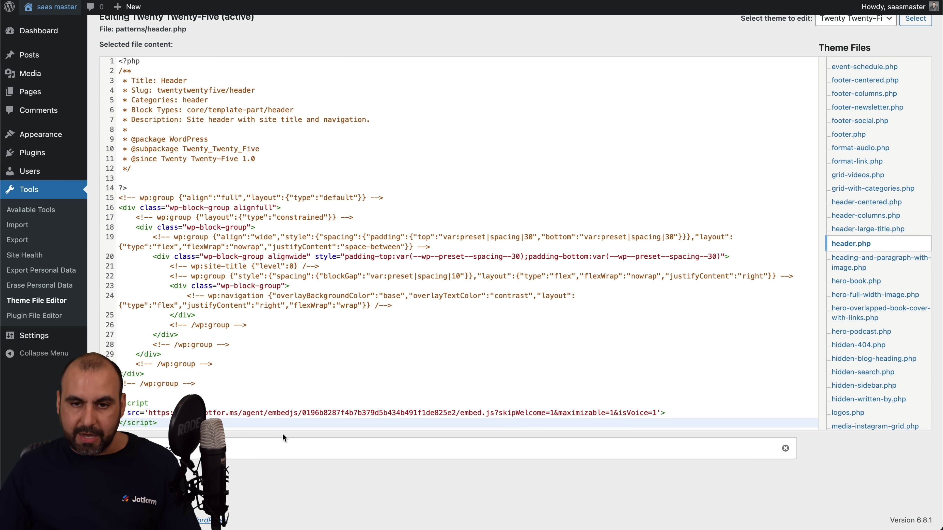
pyautogui.scroll(2, 282, 433)
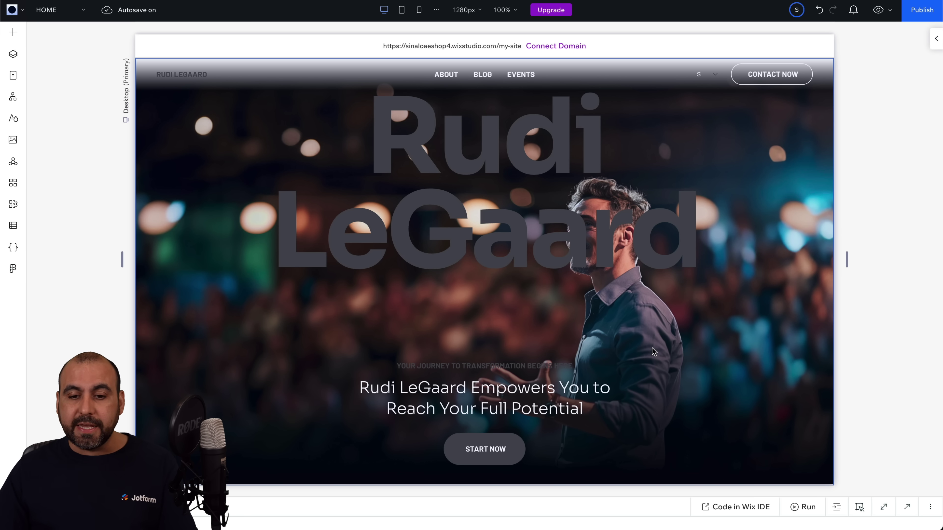
pyautogui.scroll(-5, 638, 335)
pyautogui.scroll(-20, 639, 338)
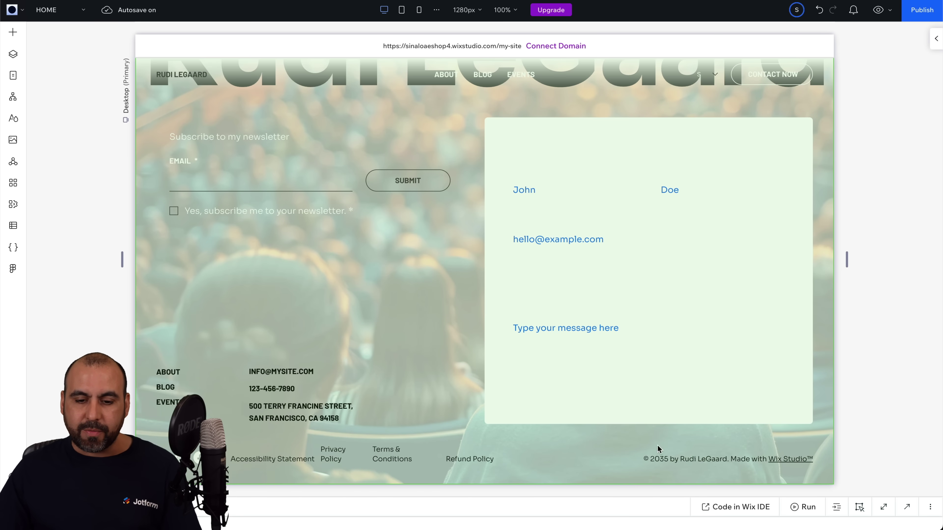
pyautogui.click(403, 321)
pyautogui.click(472, 236)
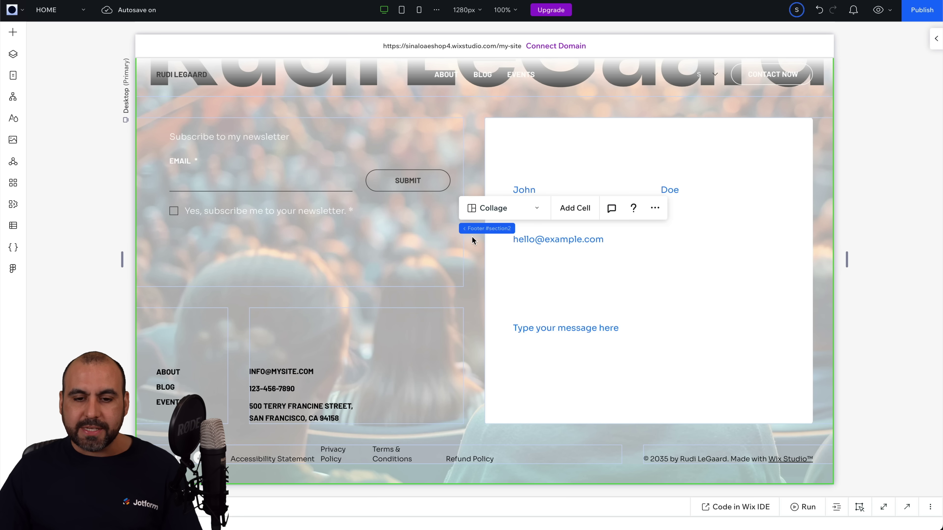
# Add an Embed Code element into the contact form box and apply the pasted agent script.
pyautogui.click(18, 34)
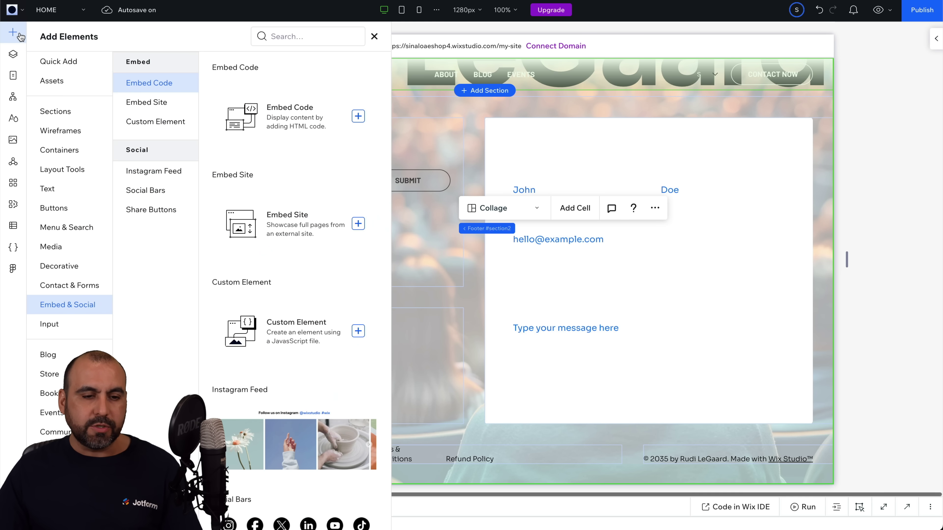
pyautogui.click(356, 116)
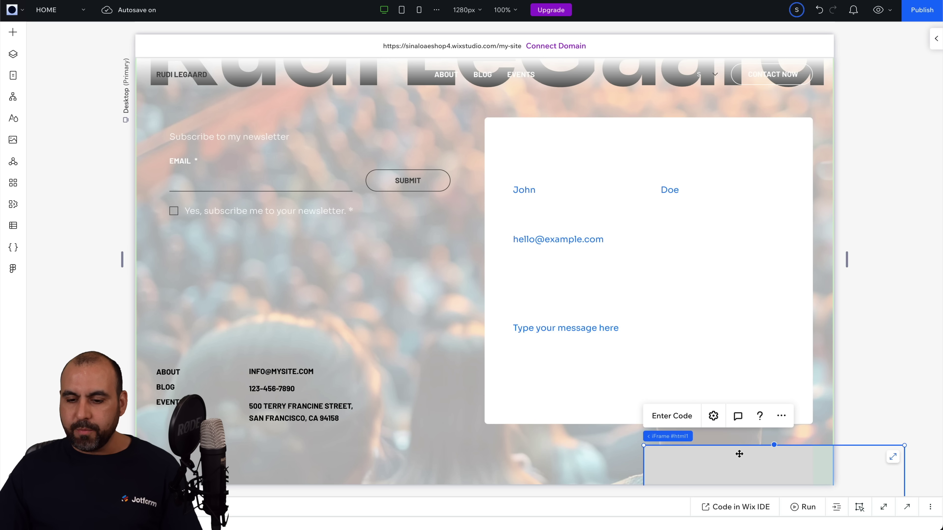
pyautogui.moveTo(739, 454); pyautogui.dragTo(673, 364)
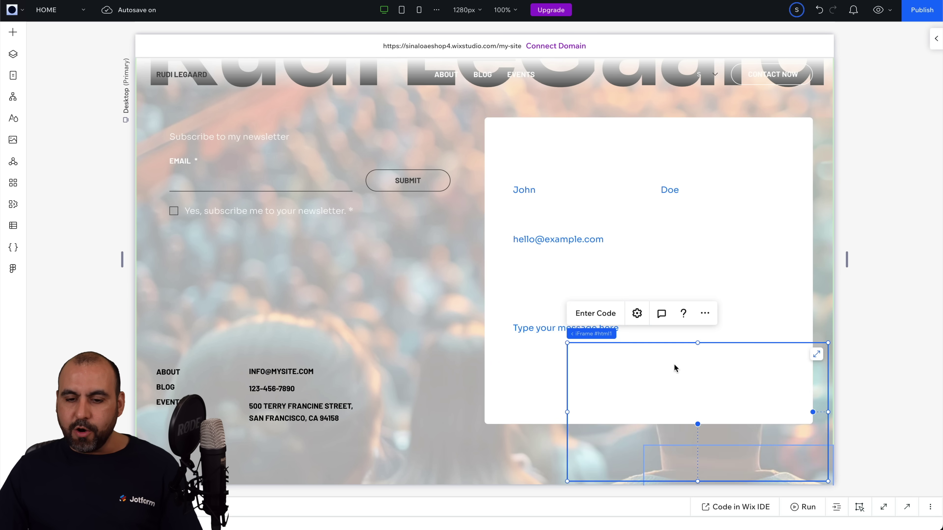
pyautogui.click(601, 316)
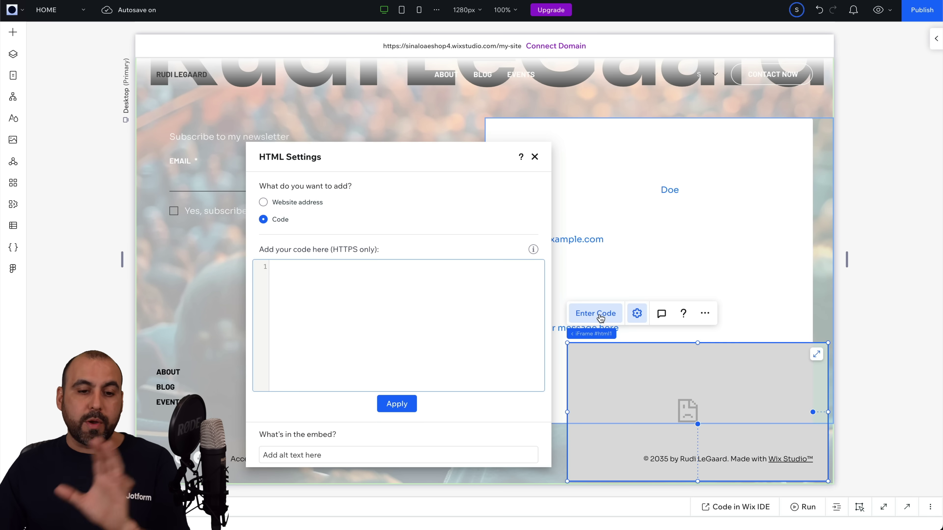
pyautogui.click(337, 332)
pyautogui.hotkey('ctrl', 'v')
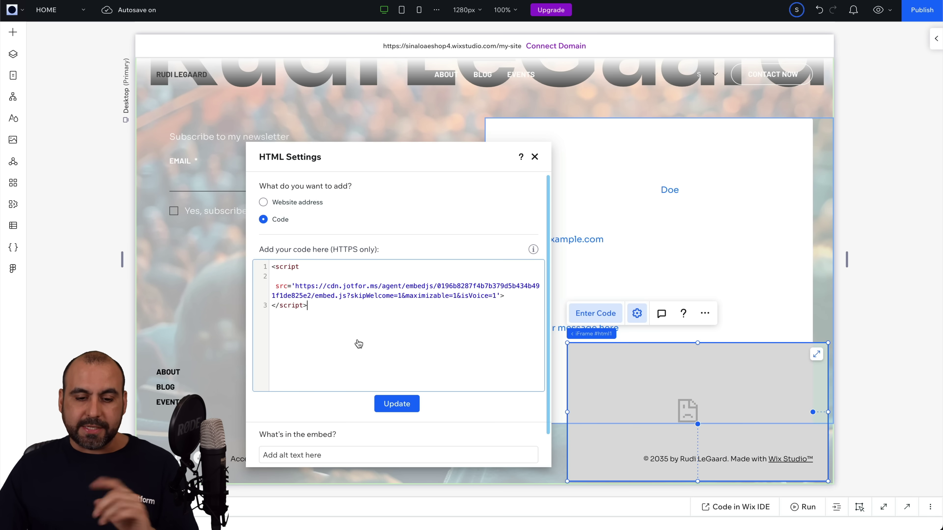
pyautogui.click(402, 404)
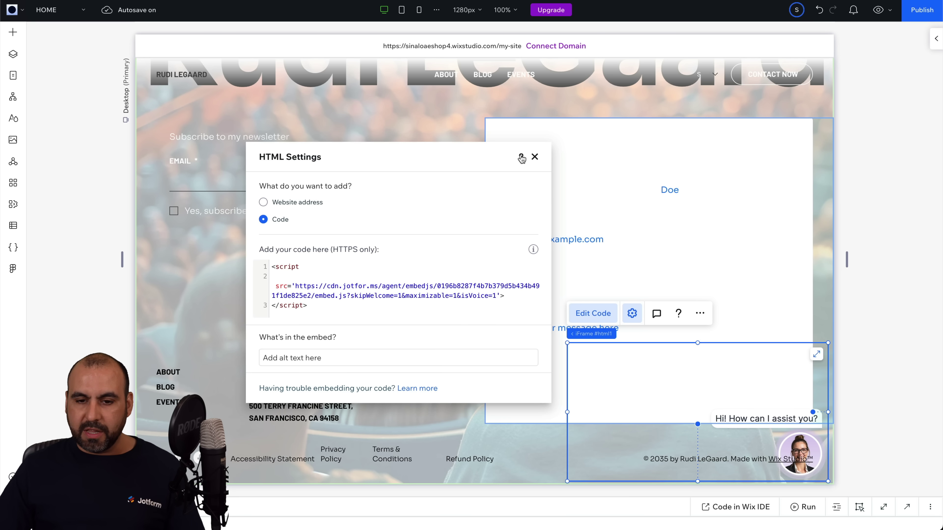
# Move the agent widget up to sit at the contact form's corner.
pyautogui.click(535, 157)
pyautogui.click(617, 458)
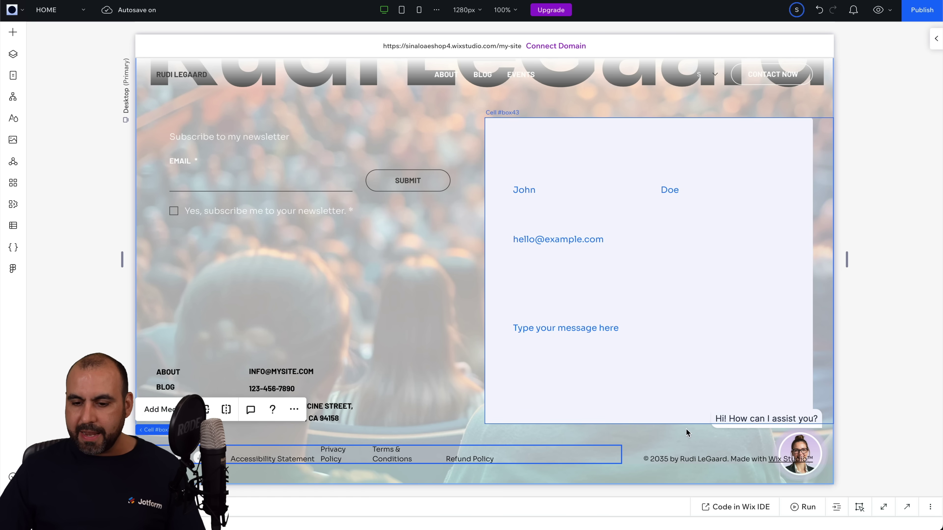
pyautogui.click(686, 432)
pyautogui.moveTo(815, 435); pyautogui.dragTo(818, 403)
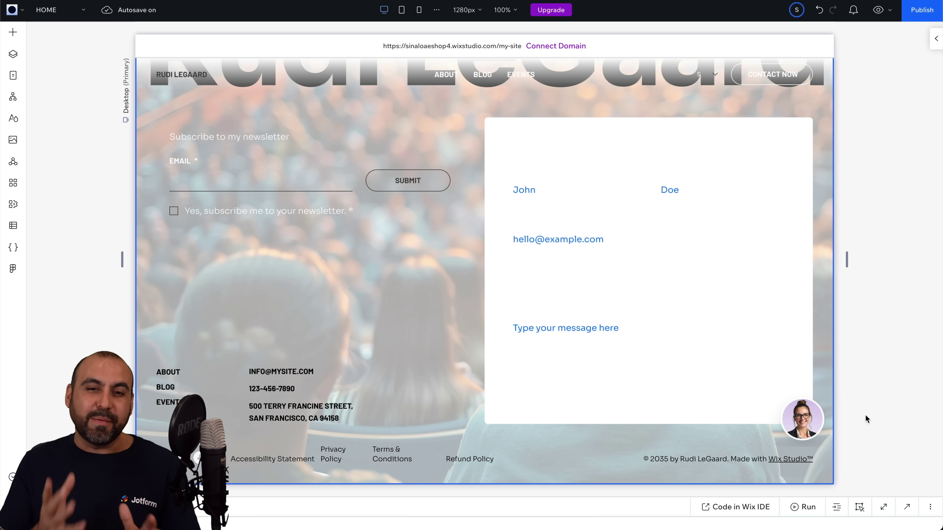
pyautogui.click(678, 139)
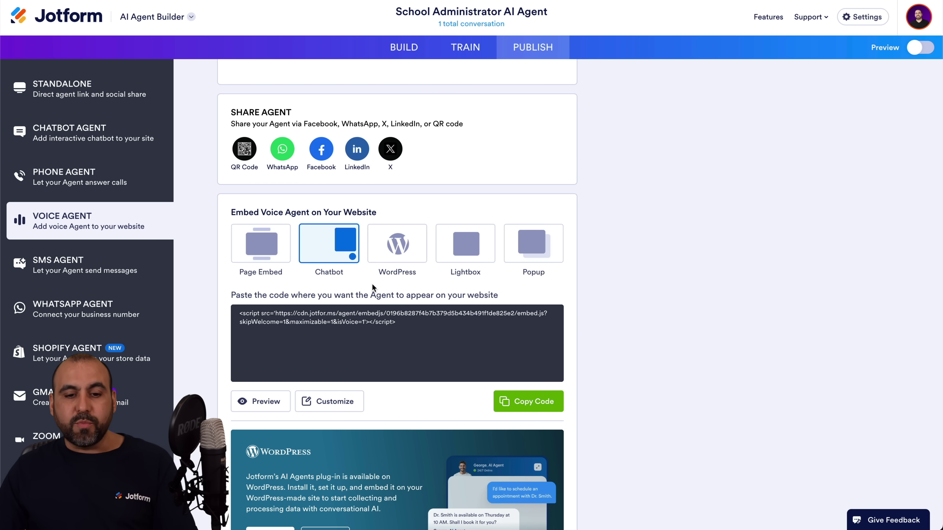
# Review the WordPress shortcode embed, then display the Lightbox embed code instead.
pyautogui.click(404, 254)
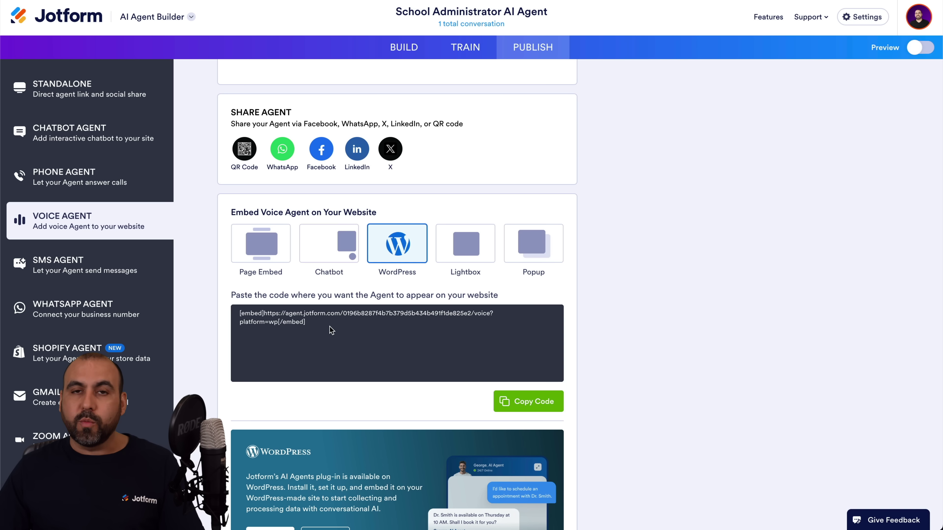
pyautogui.click(316, 326)
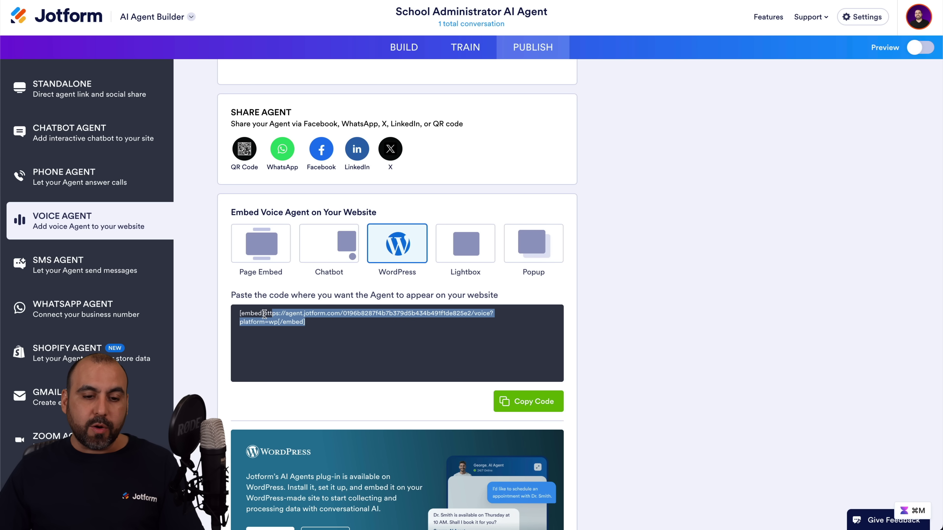
pyautogui.click(319, 323)
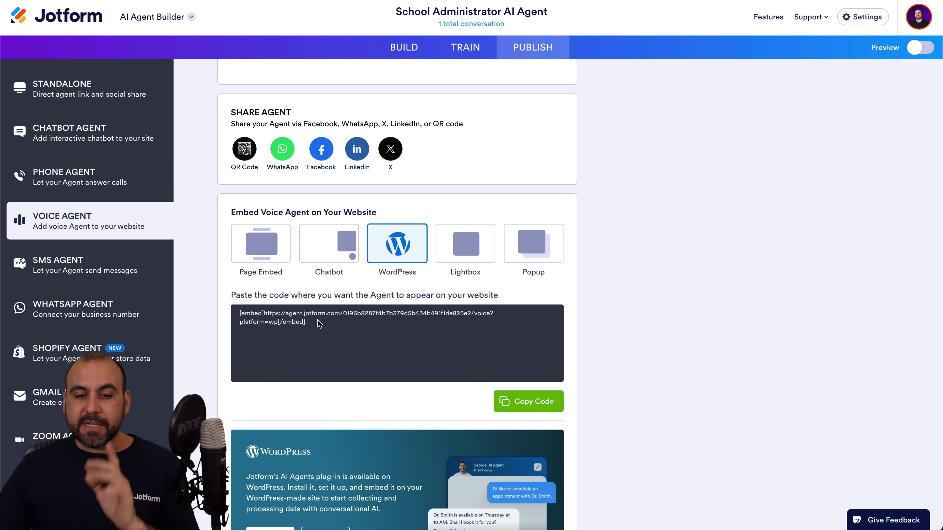
pyautogui.click(475, 243)
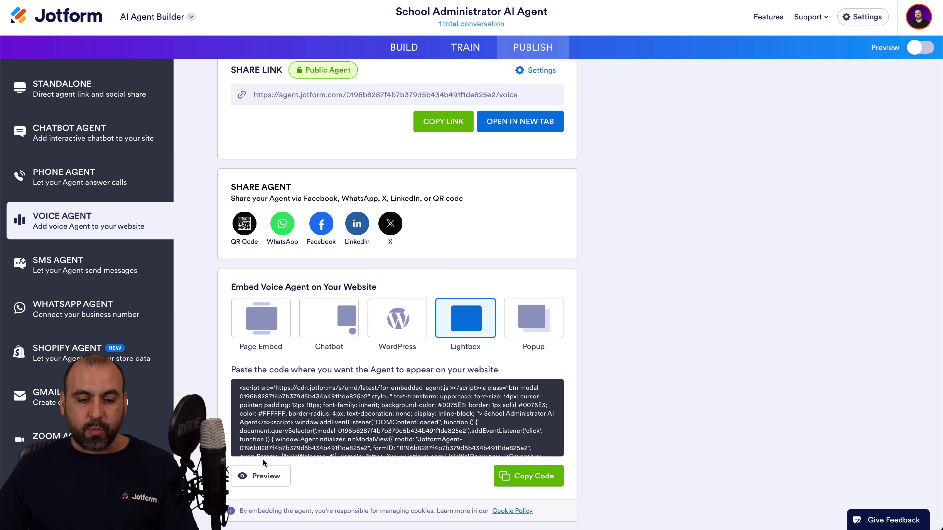
# Preview the Lightbox embed, opening and closing the Ada agent lightbox on the test page.
pyautogui.click(275, 477)
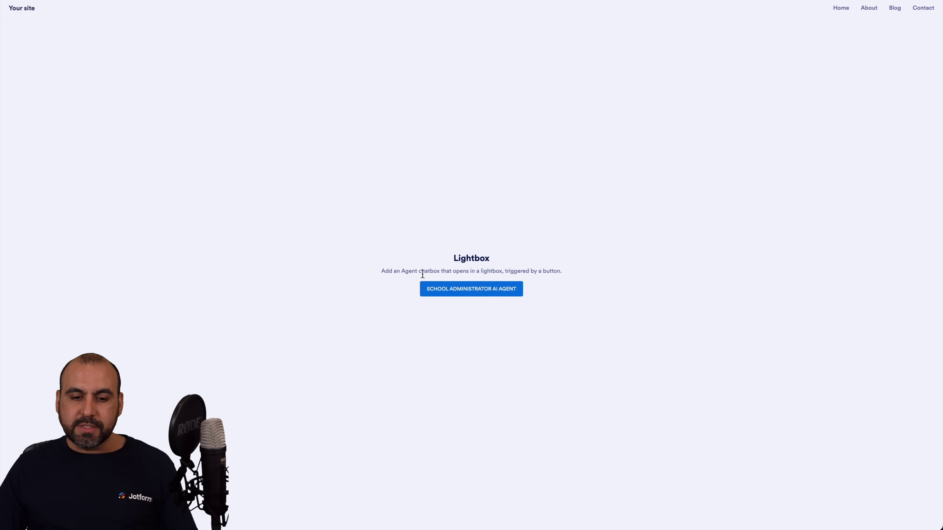
pyautogui.click(493, 294)
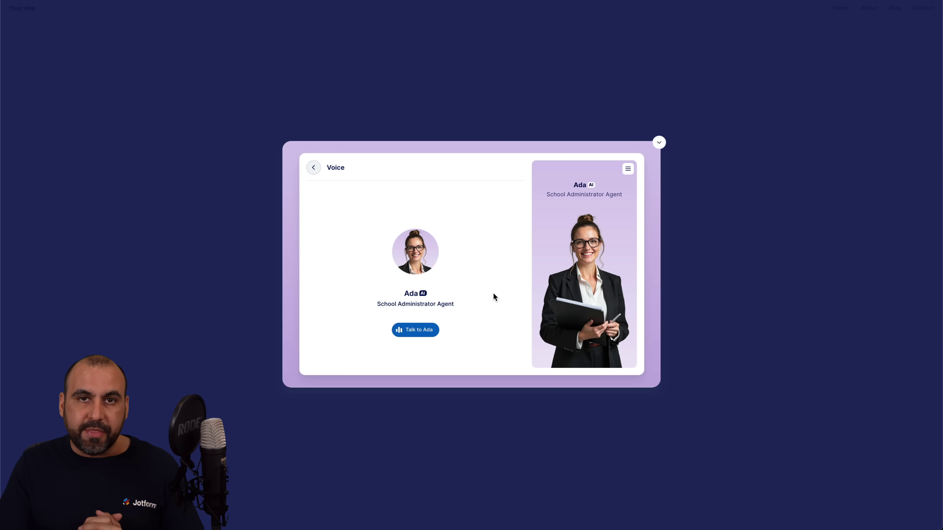
pyautogui.click(662, 142)
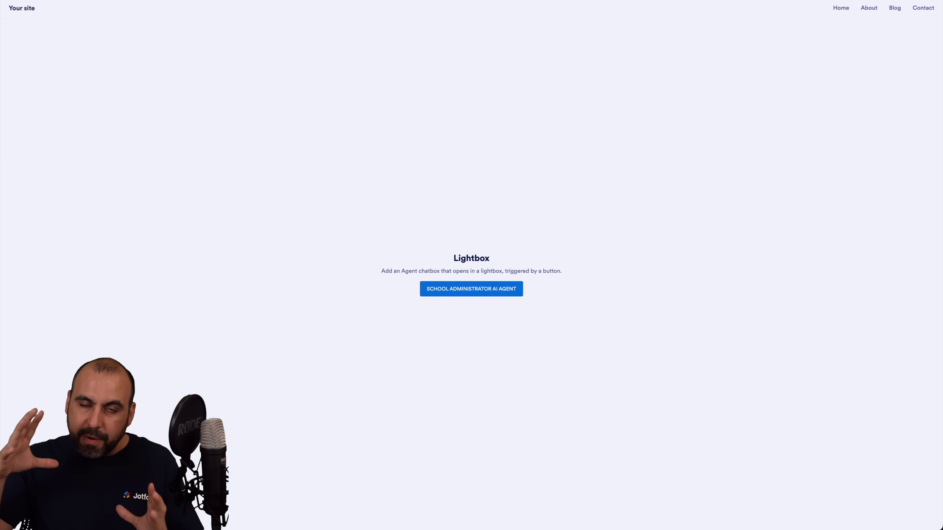
# Copy the Lightbox embed code from the publish page and switch to the WordPress dashboard.
pyautogui.click(335, 1)
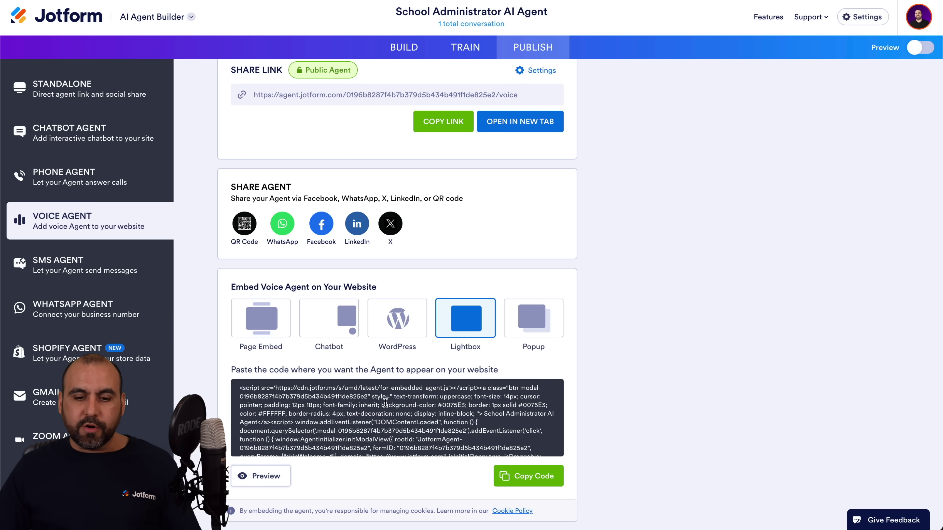
pyautogui.click(535, 472)
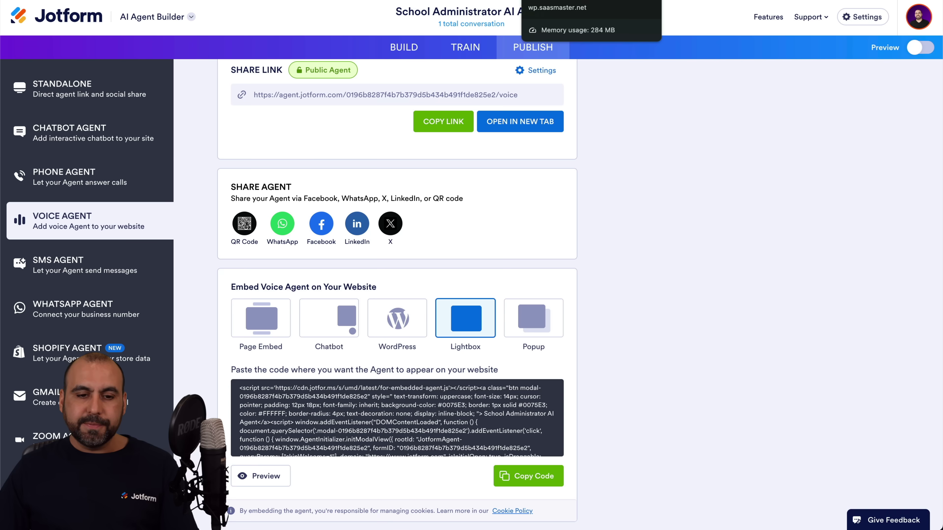
pyautogui.click(557, 1)
# Edit the Voice Agent page and delete its Shortcode block.
pyautogui.moveTo(39, 133)
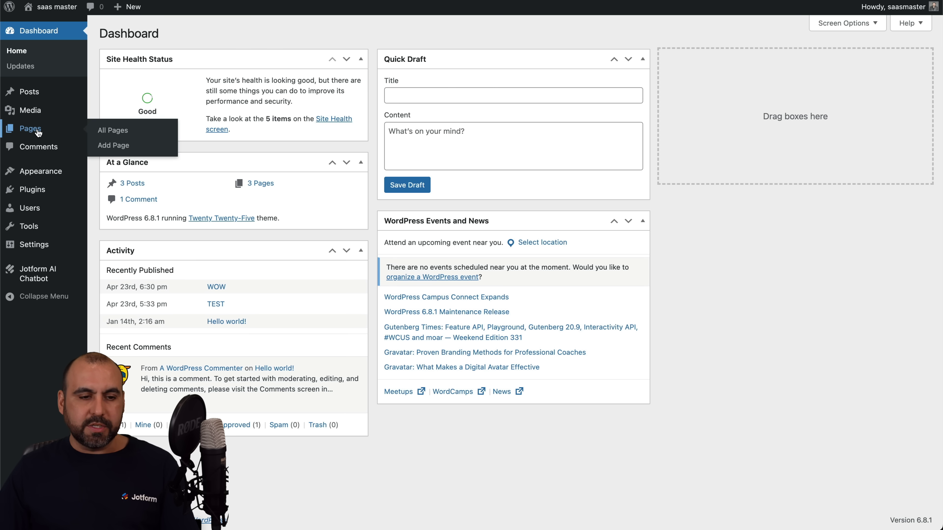
pyautogui.click(38, 133)
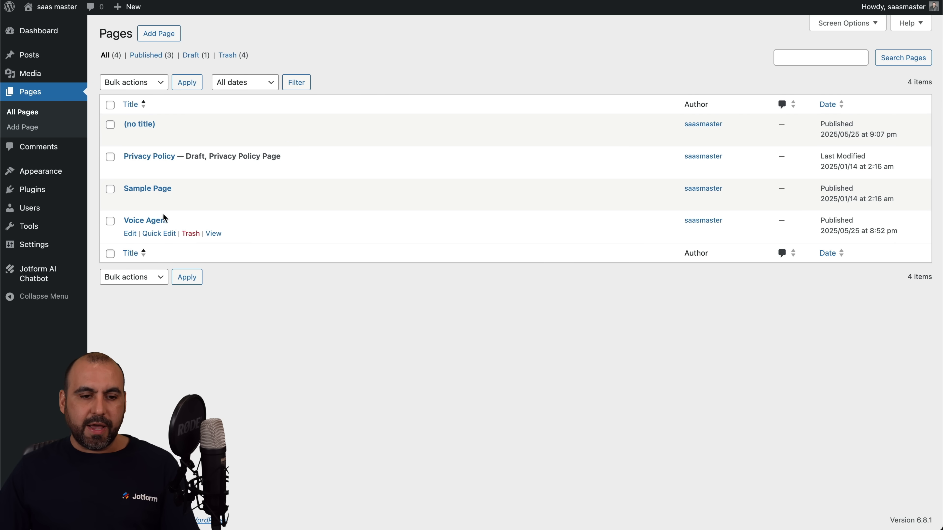
pyautogui.click(130, 234)
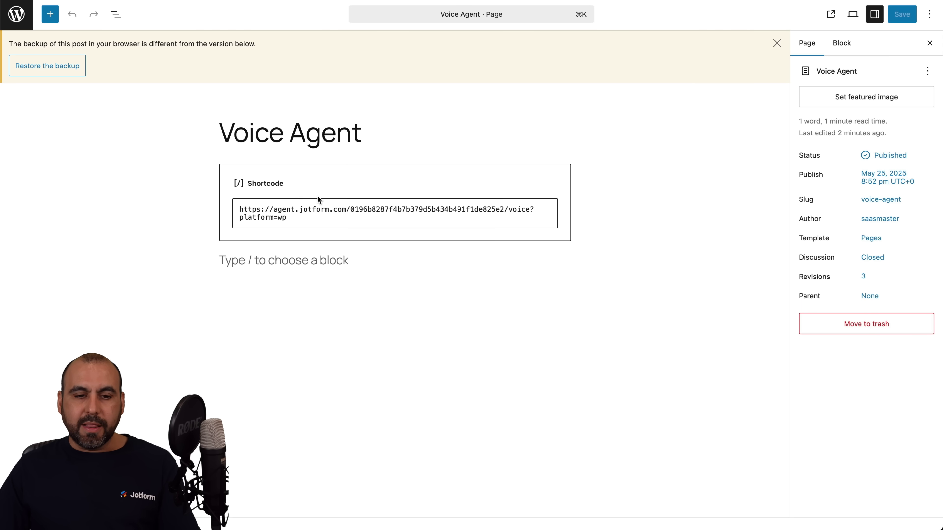
pyautogui.click(556, 177)
pyautogui.click(295, 150)
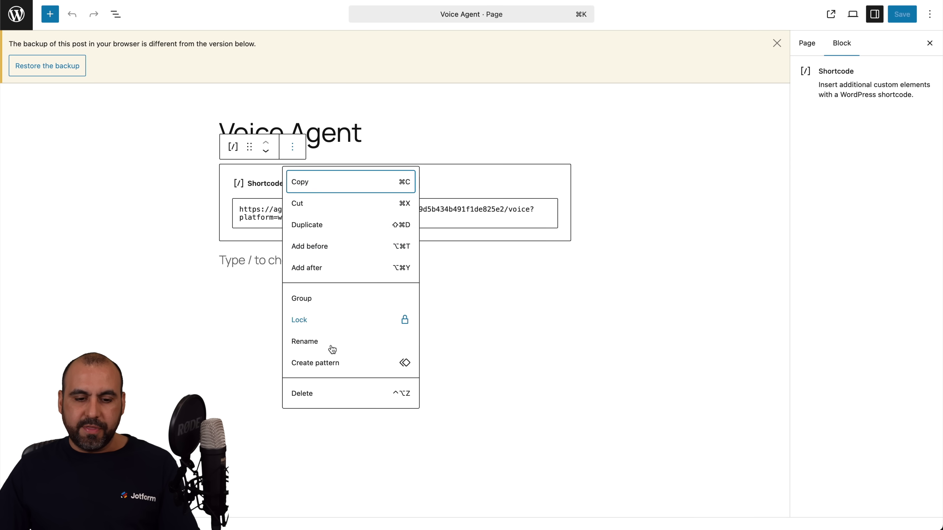
pyautogui.click(337, 394)
# Insert a Custom HTML block with the pasted lightbox script, save, and view the page.
pyautogui.click(345, 172)
pyautogui.click(564, 170)
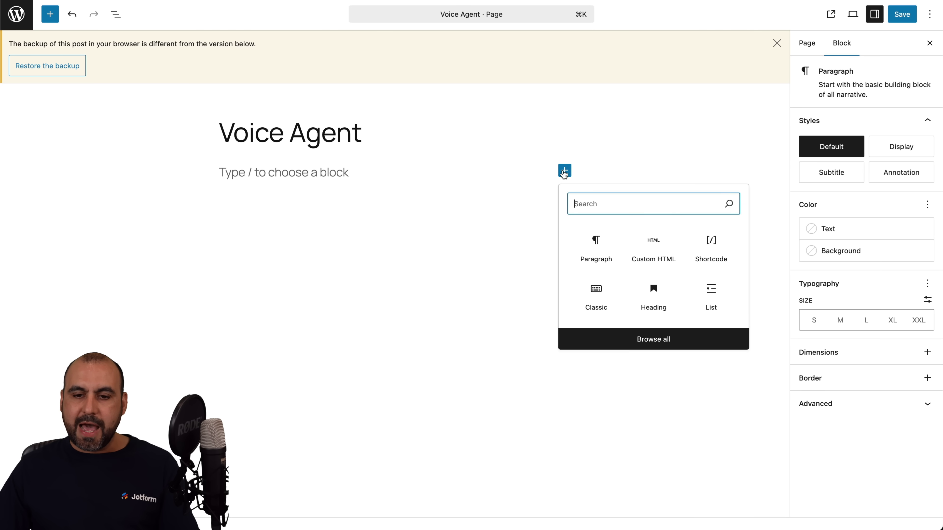
pyautogui.write('html')
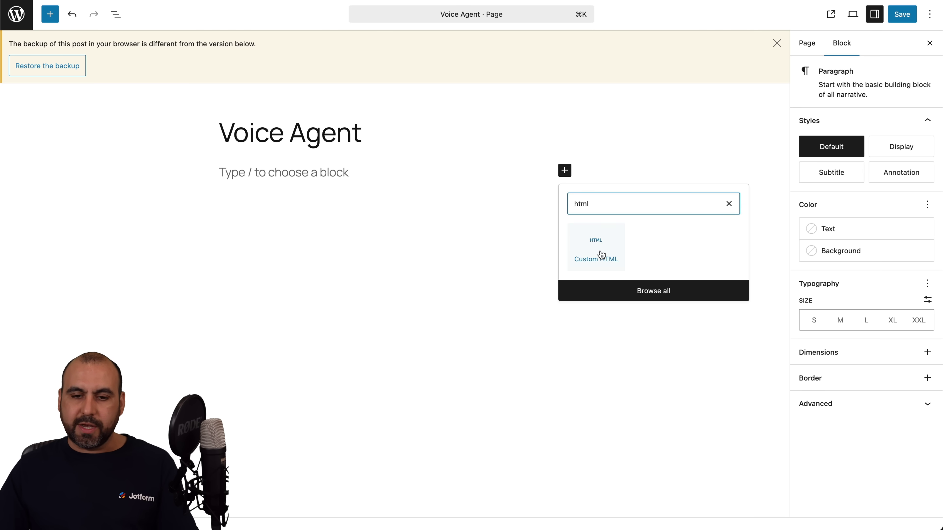
pyautogui.click(590, 249)
pyautogui.press('super+v')
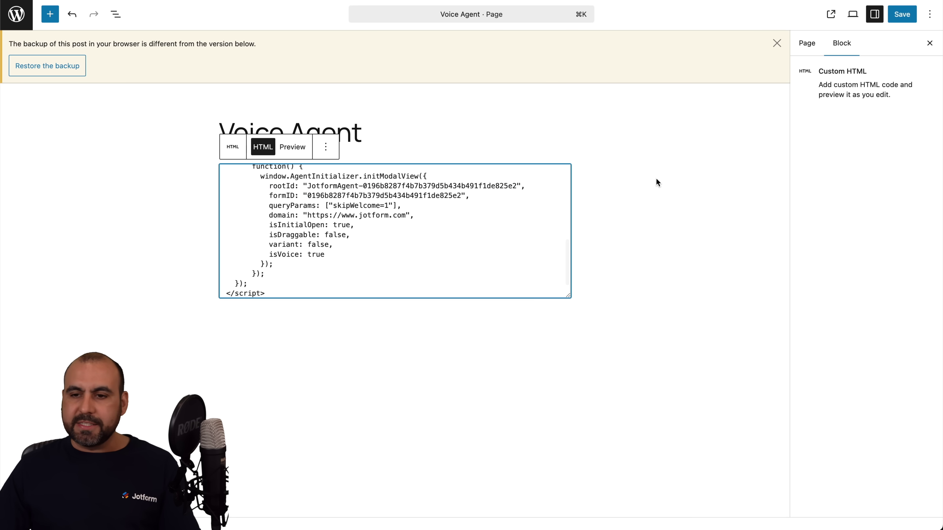
pyautogui.click(911, 16)
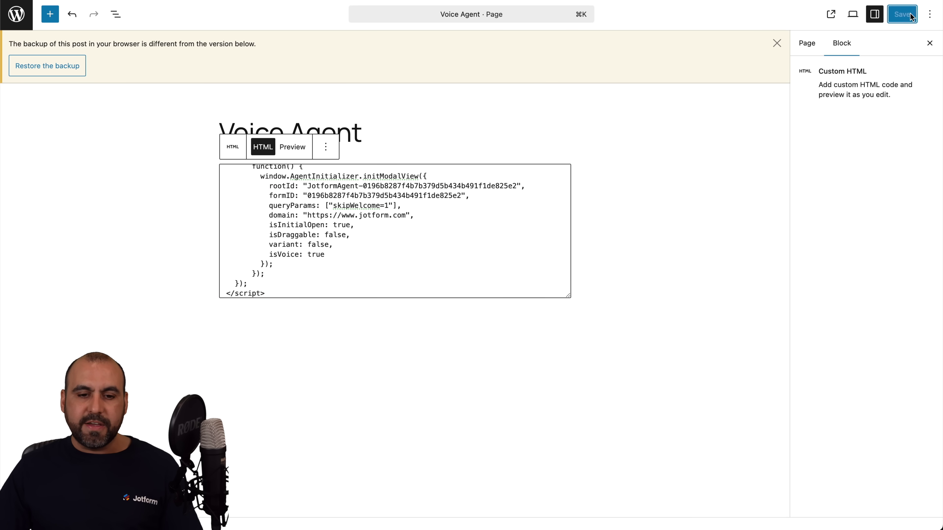
pyautogui.click(828, 15)
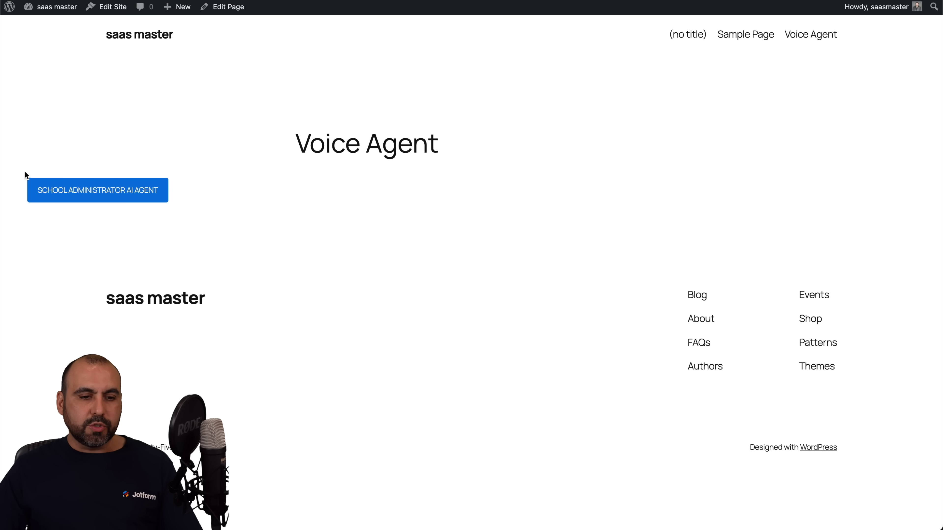
# Open the Ada voice-agent lightbox from the SCHOOL ADMINISTRATOR AI AGENT button, then close it.
pyautogui.click(122, 193)
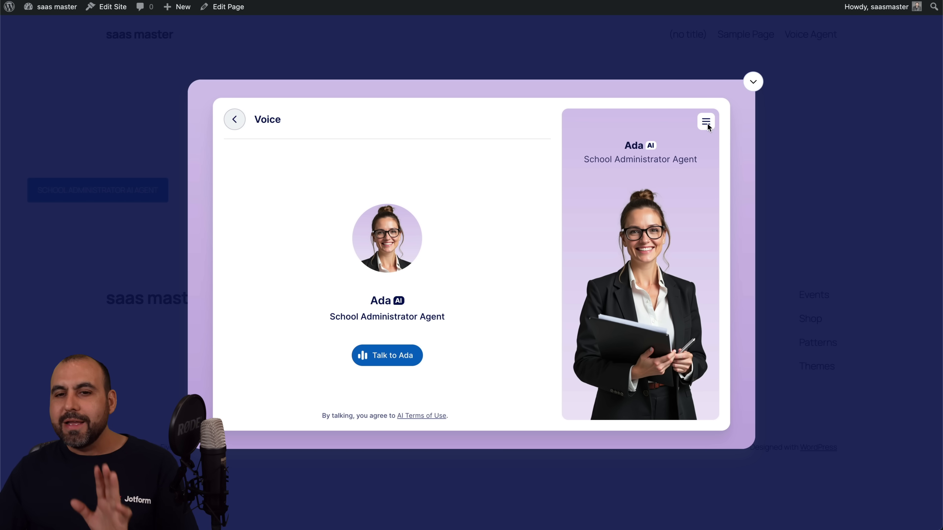
pyautogui.click(755, 82)
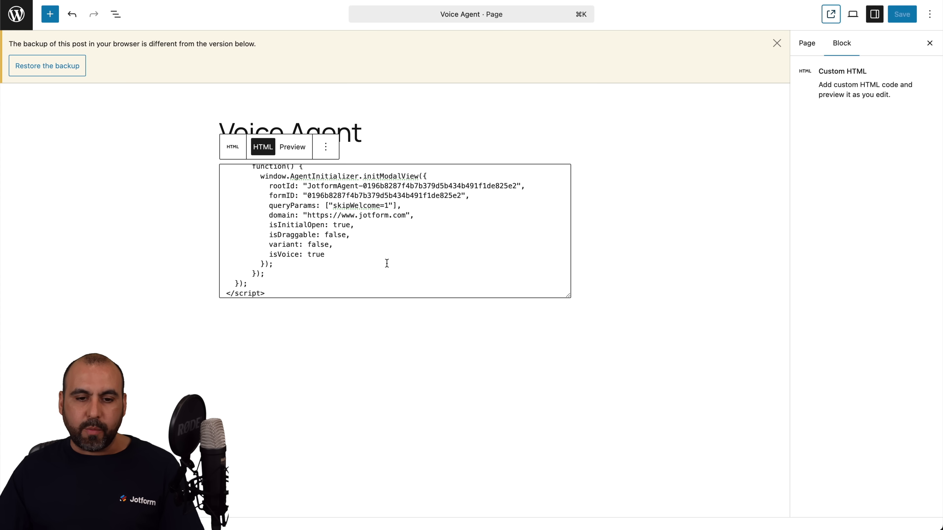
# Find the button label in the Custom HTML code and check the button on the live page.
pyautogui.scroll(2, 375, 251)
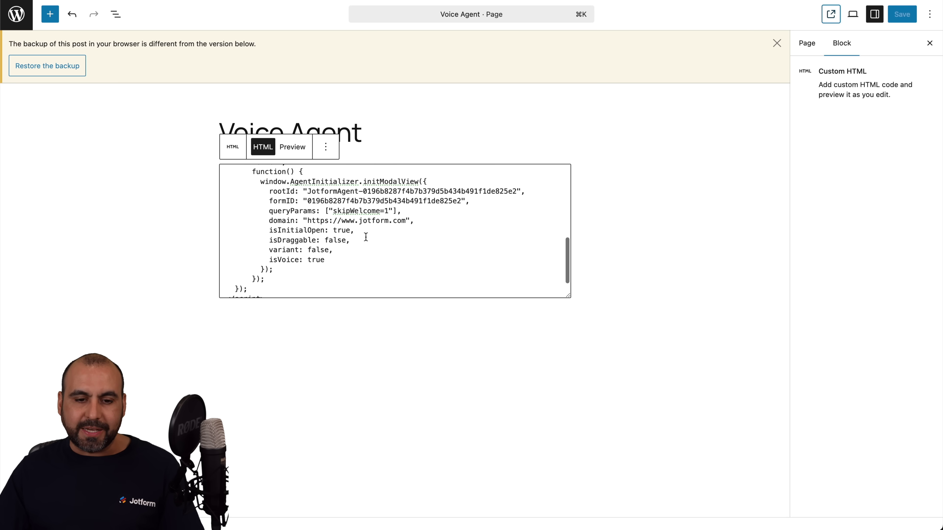
pyautogui.scroll(5, 366, 236)
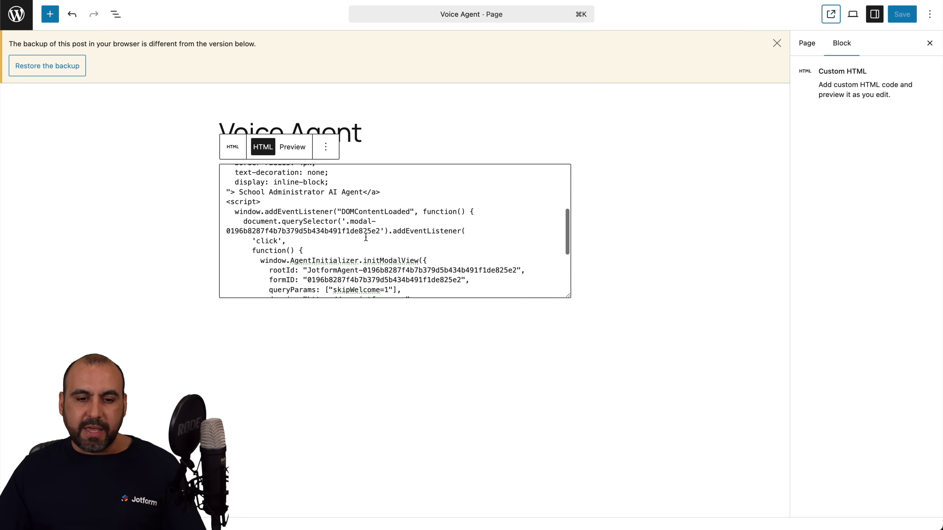
pyautogui.scroll(6, 365, 237)
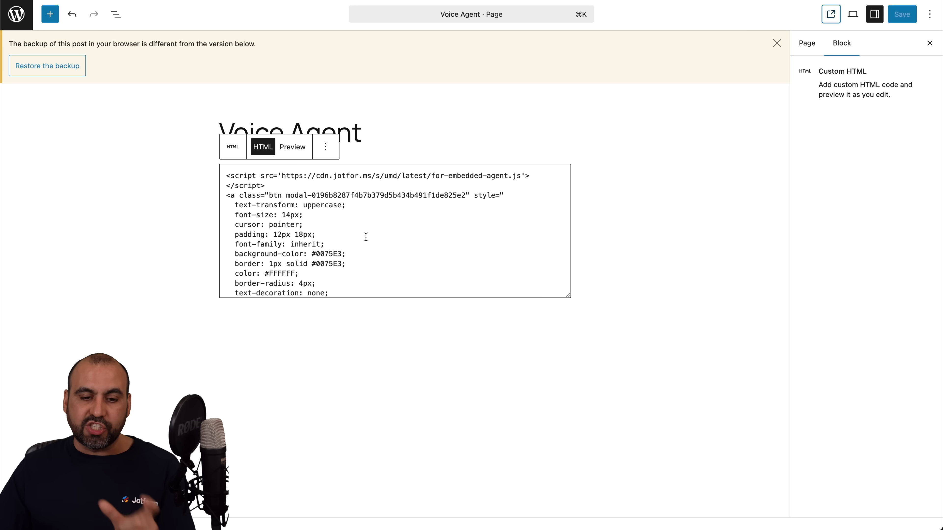
pyautogui.scroll(-4, 365, 236)
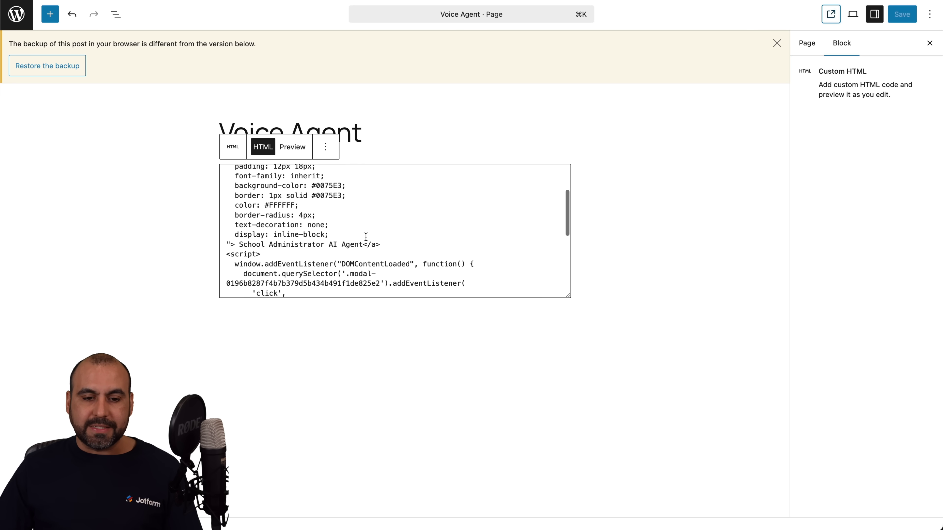
pyautogui.moveTo(239, 247); pyautogui.dragTo(358, 242)
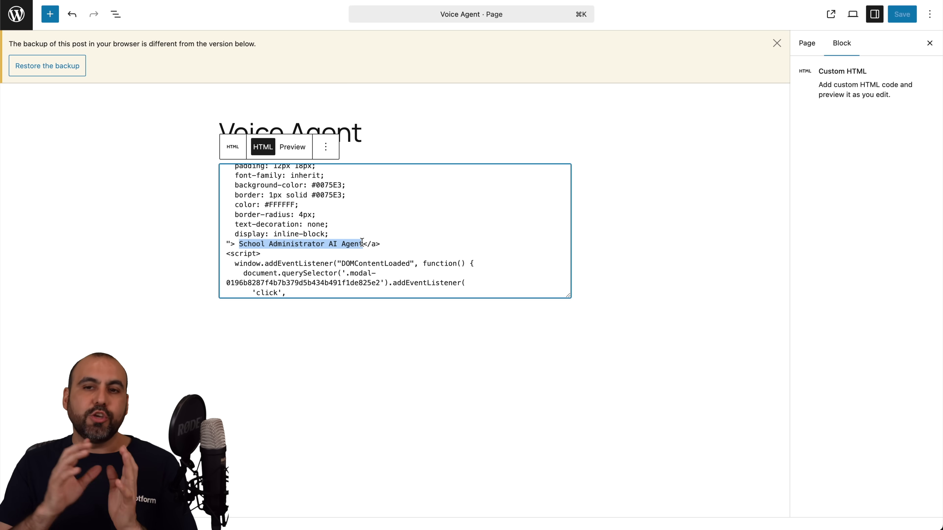
pyautogui.click(832, 14)
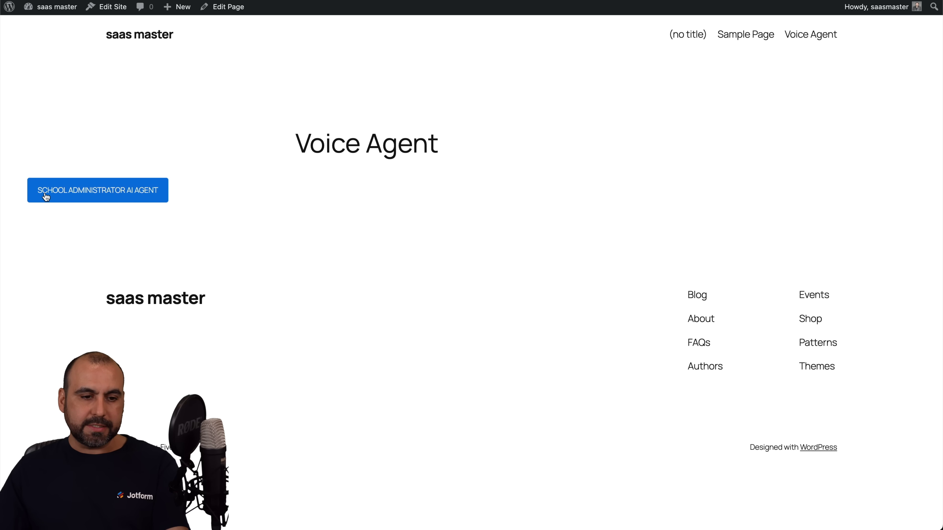
pyautogui.press('super+bracketleft')
# Delete ' AI Agent' from the link text so the label reads 'School Administrator'.
pyautogui.click(332, 244)
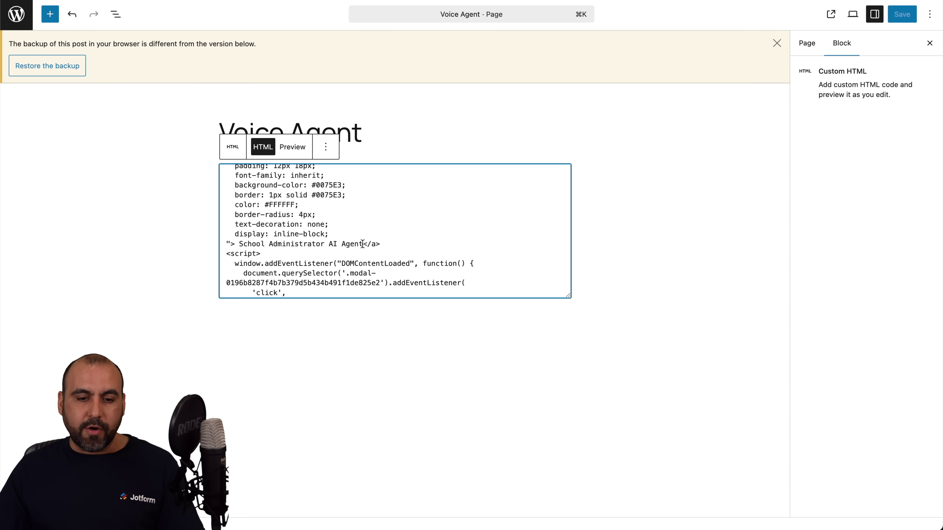
pyautogui.moveTo(362, 244); pyautogui.dragTo(325, 244)
pyautogui.press('BackSpace')
pyautogui.press('BackSpace')
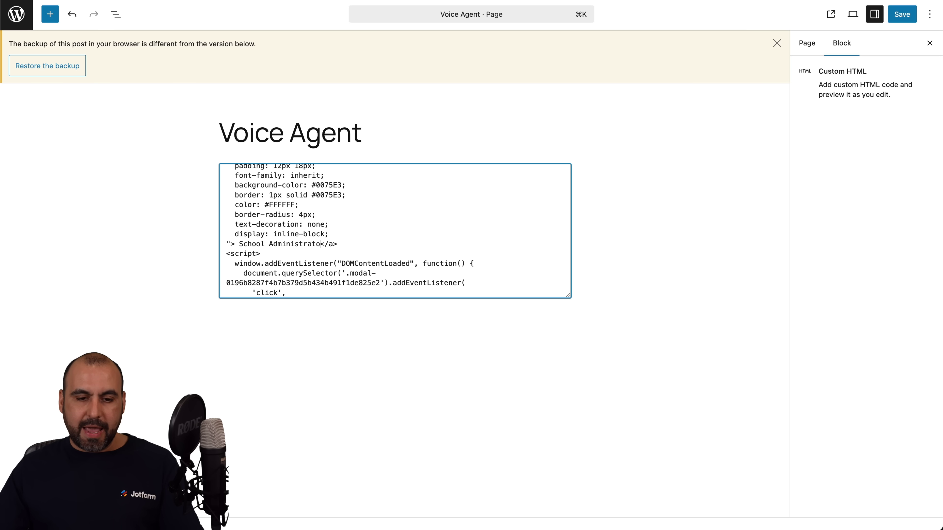
pyautogui.write('r')
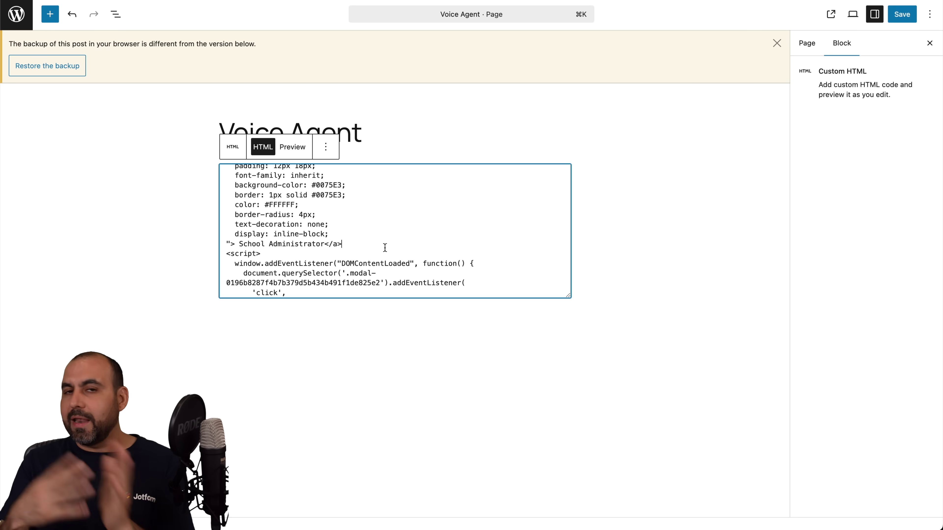
# Review the button's background-color and border style rules, then deselect the Custom HTML block.
pyautogui.scroll(2, 382, 247)
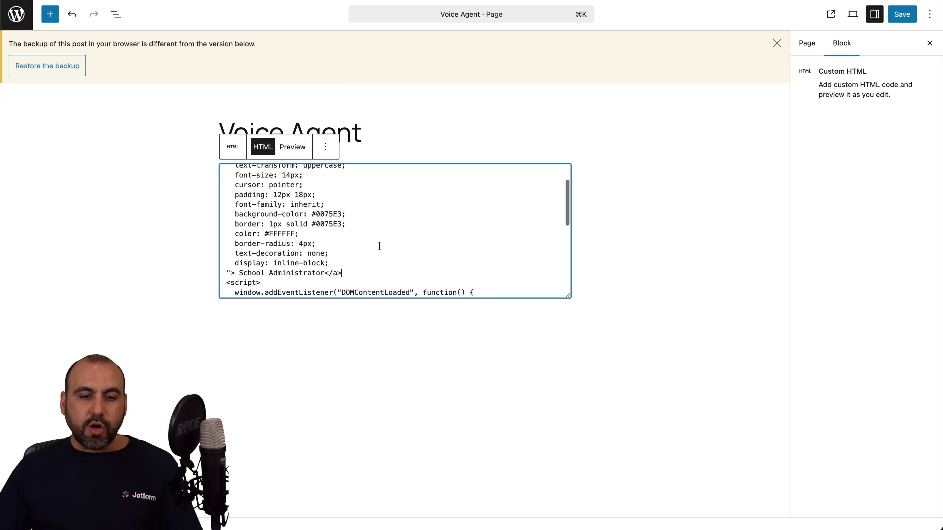
pyautogui.moveTo(239, 215); pyautogui.dragTo(319, 216)
pyautogui.click(295, 217)
pyautogui.moveTo(240, 225); pyautogui.dragTo(310, 225)
pyautogui.click(333, 224)
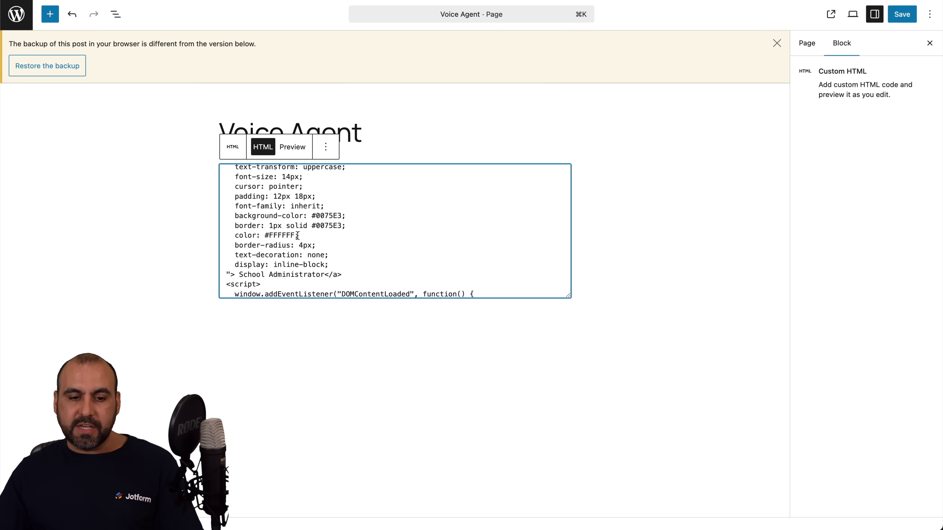
pyautogui.scroll(-5, 265, 207)
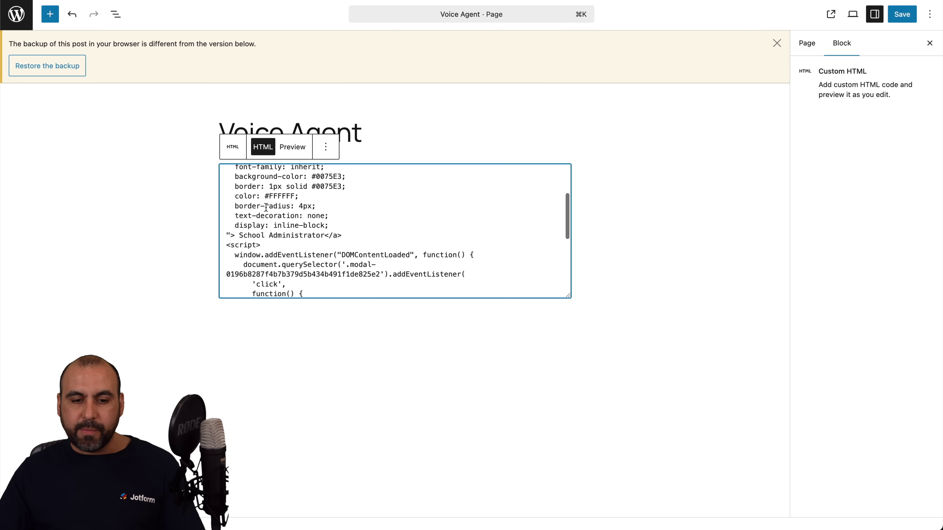
pyautogui.scroll(-4, 265, 207)
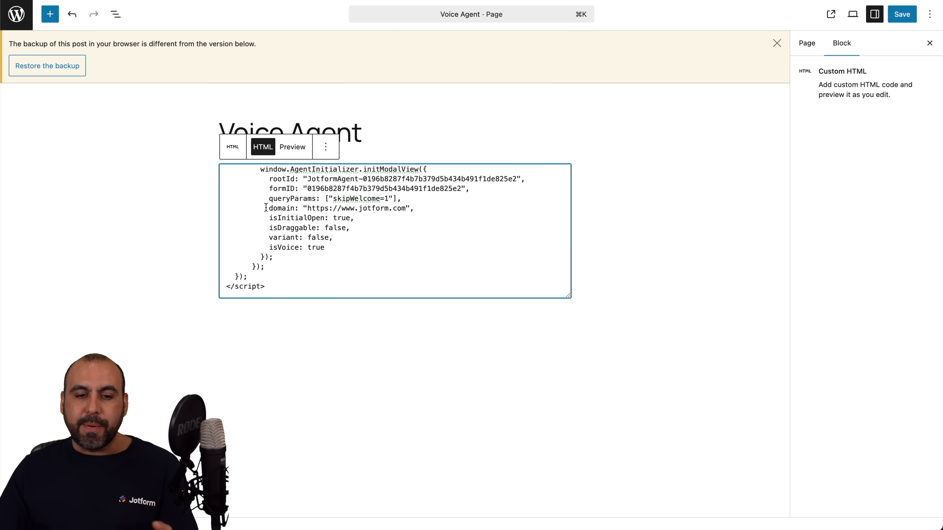
pyautogui.scroll(10, 327, 221)
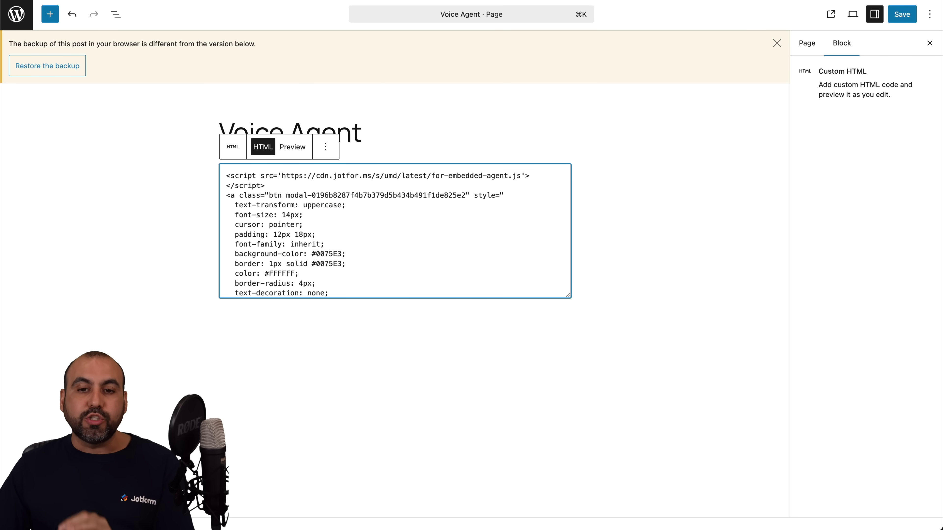
pyautogui.click(525, 150)
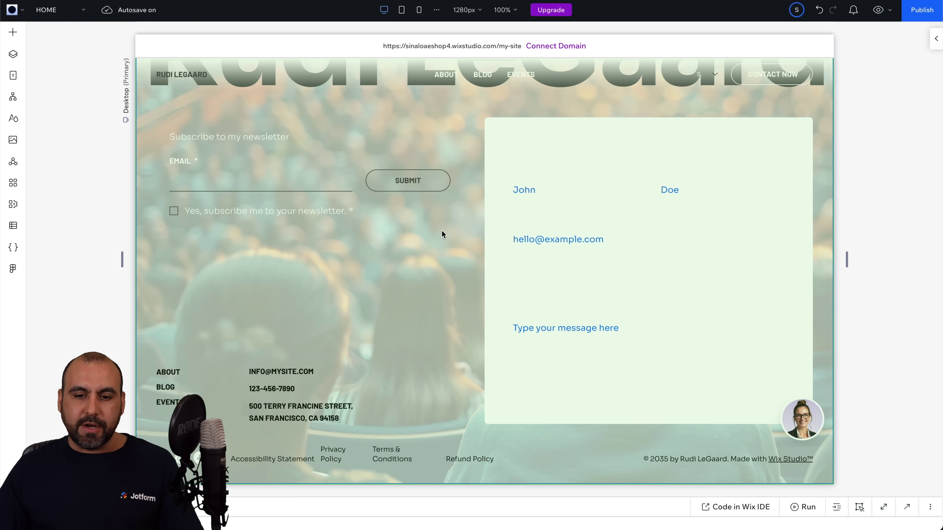
# Add an Embed Code element to the Wix grid and apply the pasted School Administrator agent code.
pyautogui.scroll(20, 477, 229)
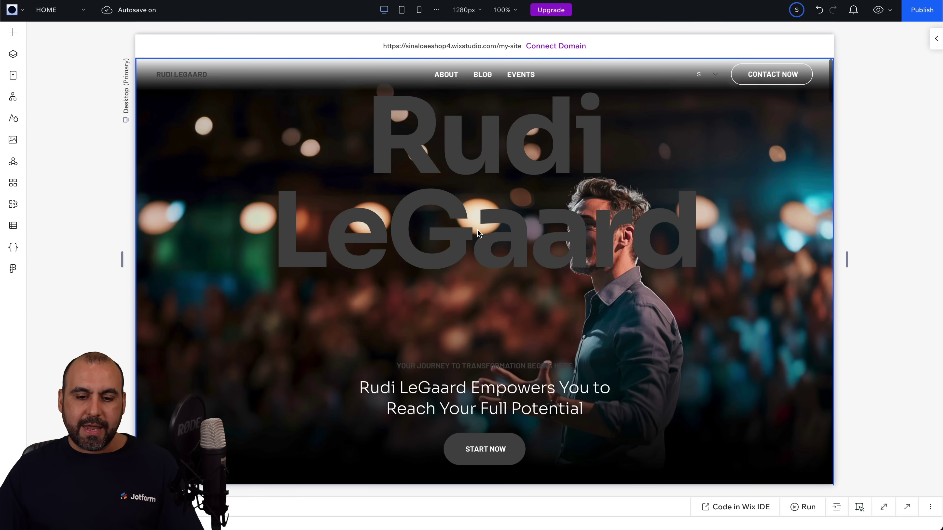
pyautogui.scroll(-5, 477, 229)
pyautogui.scroll(2, 468, 228)
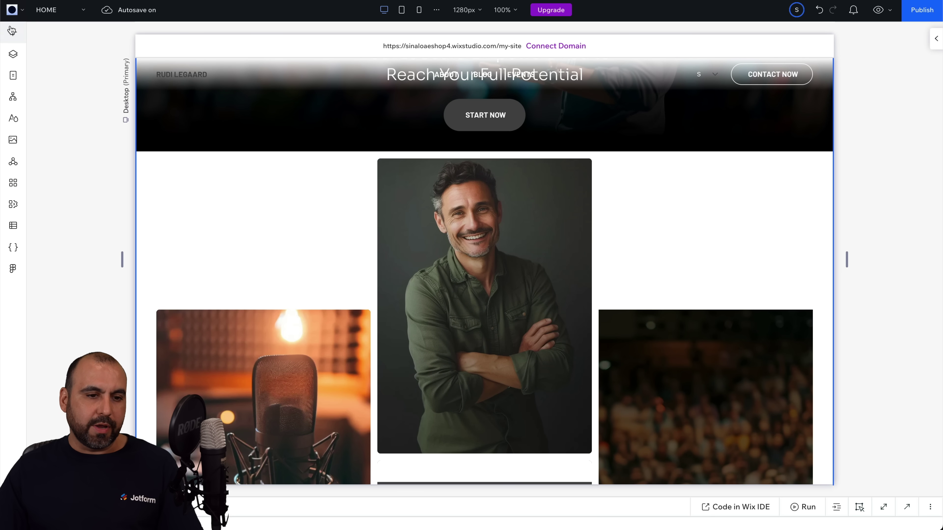
pyautogui.click(13, 32)
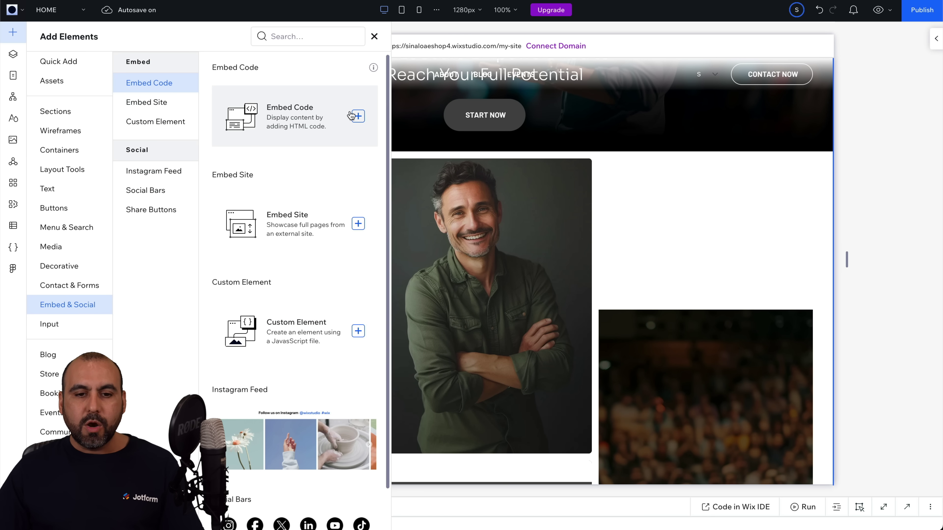
pyautogui.moveTo(308, 116); pyautogui.dragTo(687, 224)
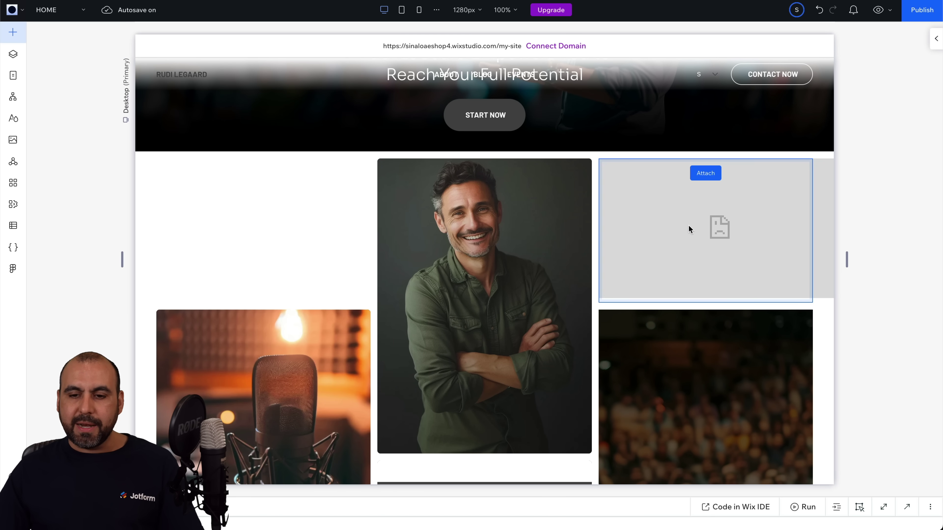
pyautogui.click(635, 133)
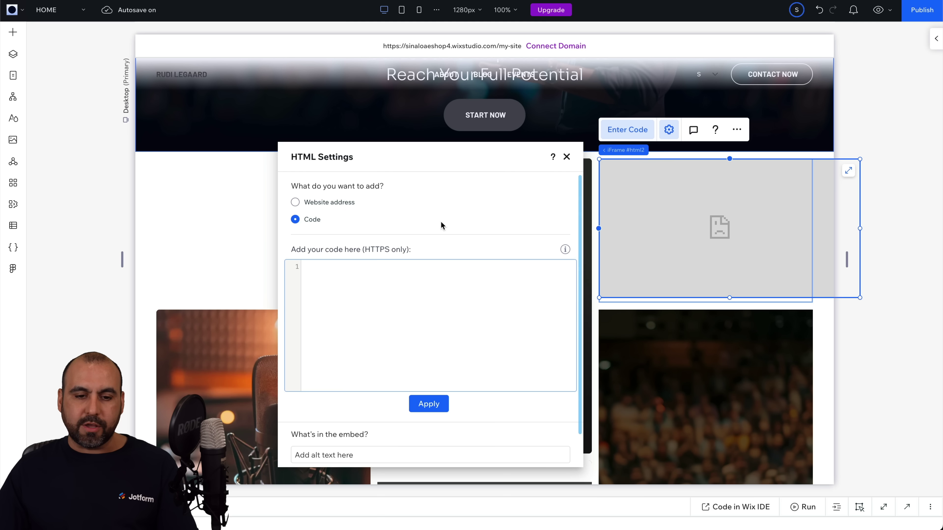
pyautogui.hotkey('ctrl', 'v')
pyautogui.click(429, 411)
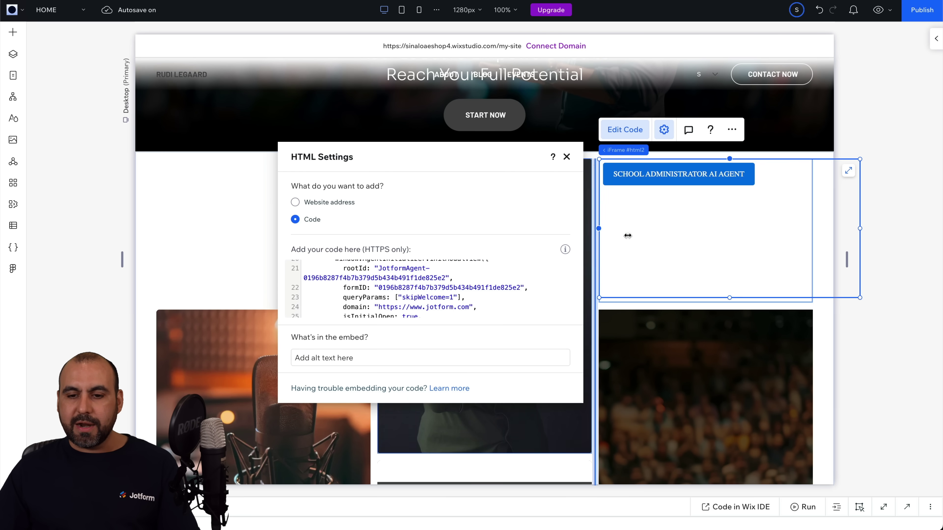
# Move the agent embed into the left cell, then delete it from the grid.
pyautogui.click(565, 156)
pyautogui.moveTo(701, 231); pyautogui.dragTo(283, 230)
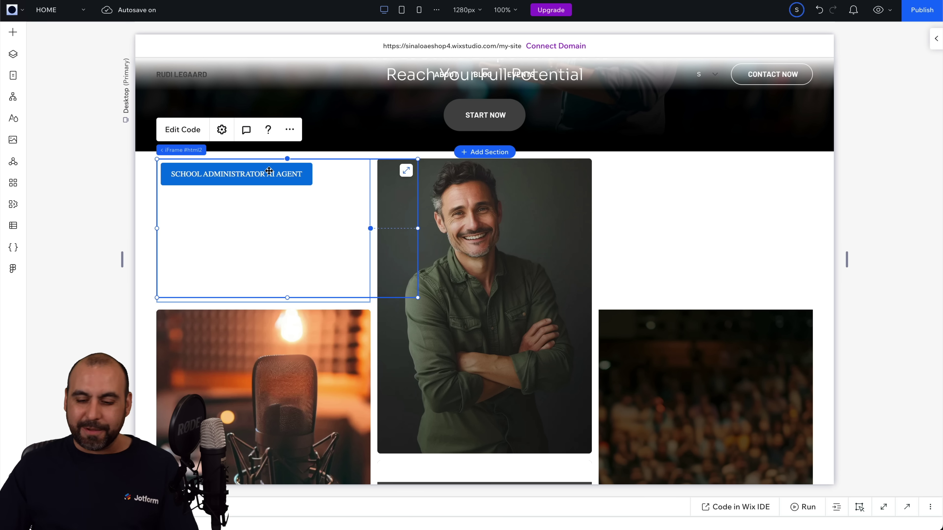
pyautogui.press('Delete')
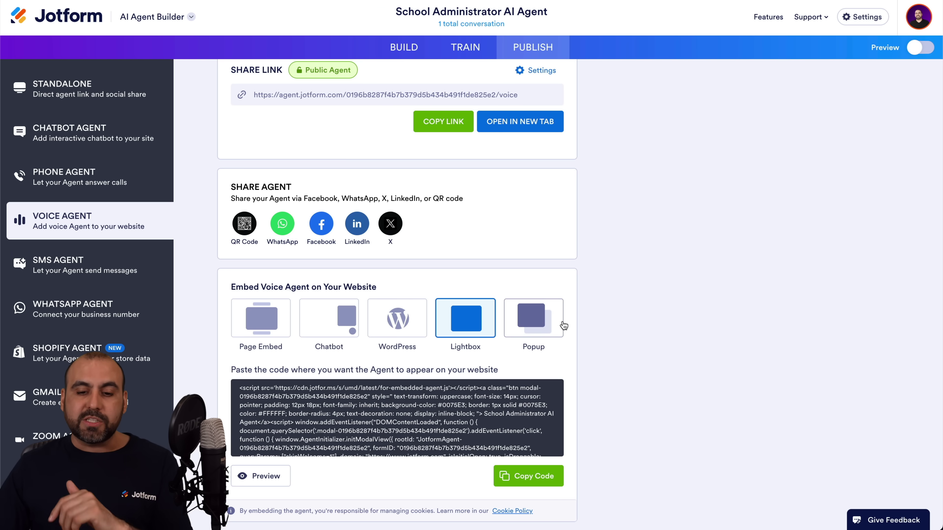
# Choose the Popup embed style, test Ada's popup in the preview, and copy the embed code.
pyautogui.click(544, 320)
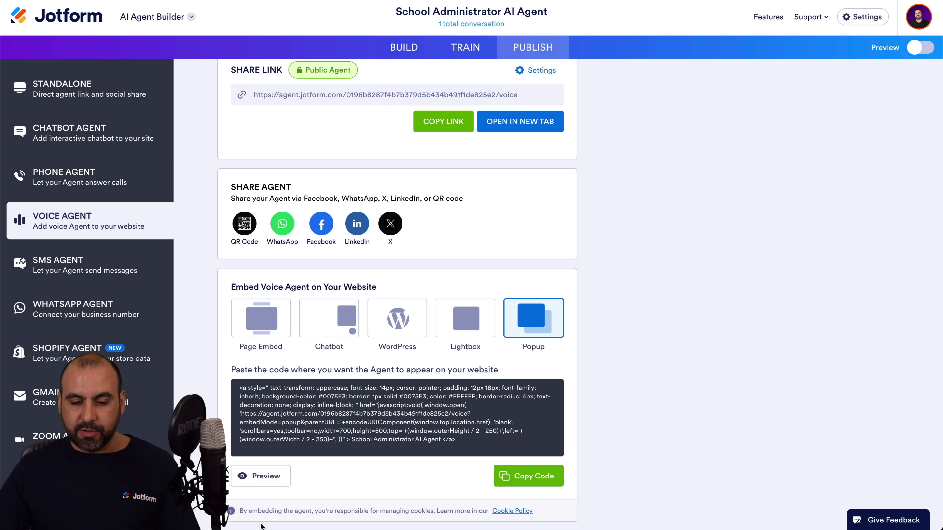
pyautogui.click(277, 474)
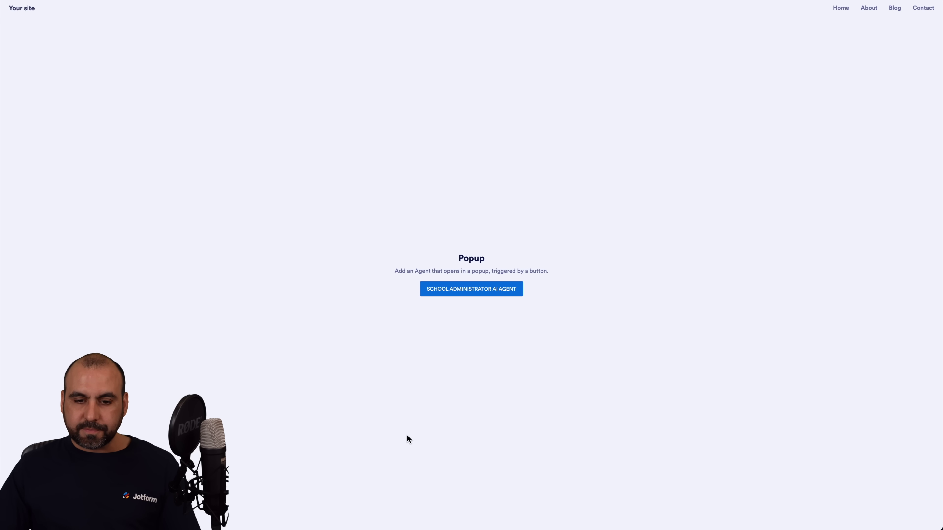
pyautogui.click(489, 286)
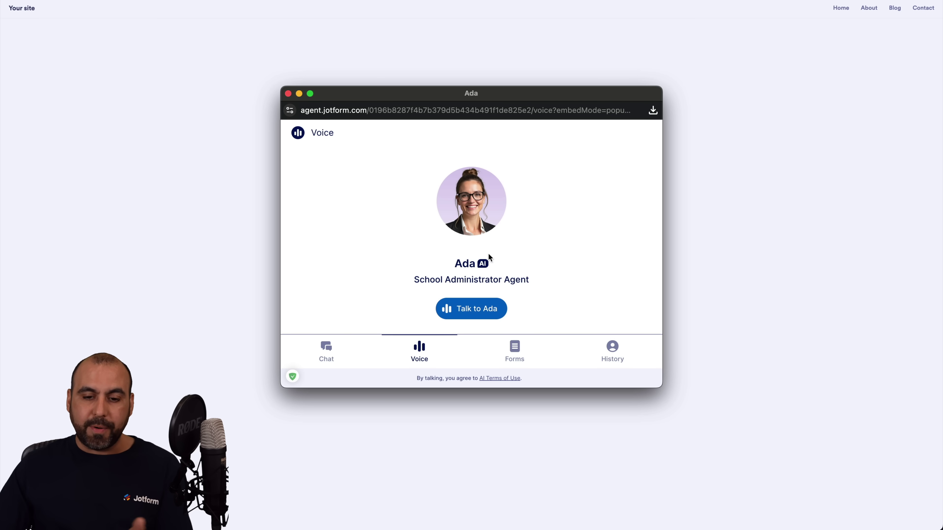
pyautogui.click(288, 94)
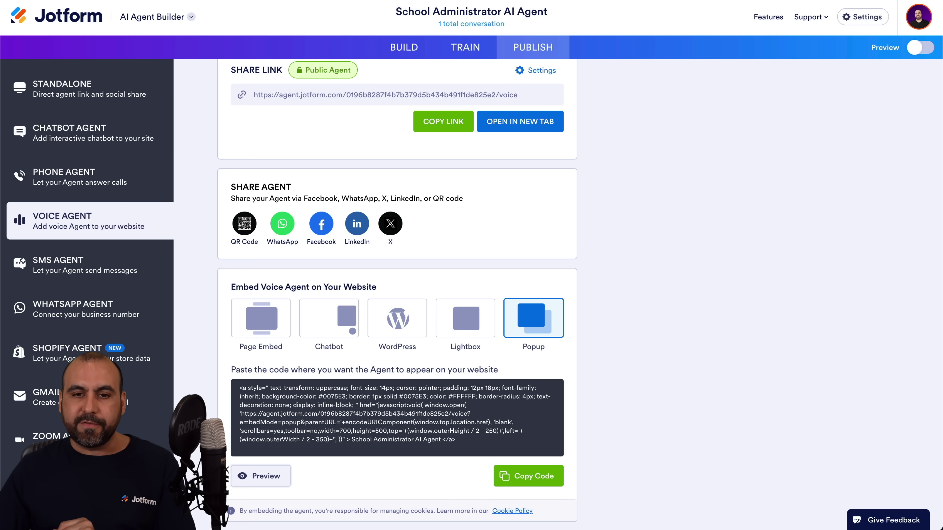
pyautogui.click(527, 476)
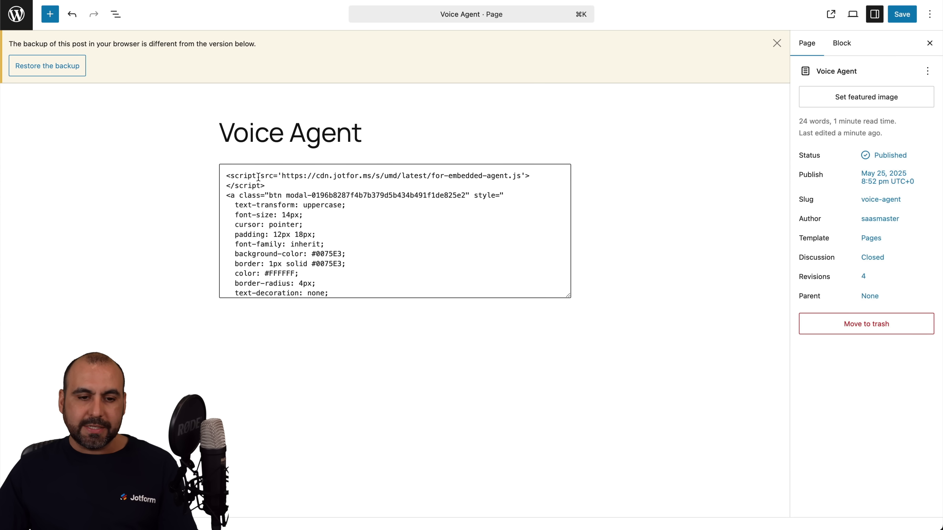
# Replace the Custom HTML block's old code with the popup embed code and save the page.
pyautogui.moveTo(224, 175); pyautogui.dragTo(385, 351)
pyautogui.press('BackSpace')
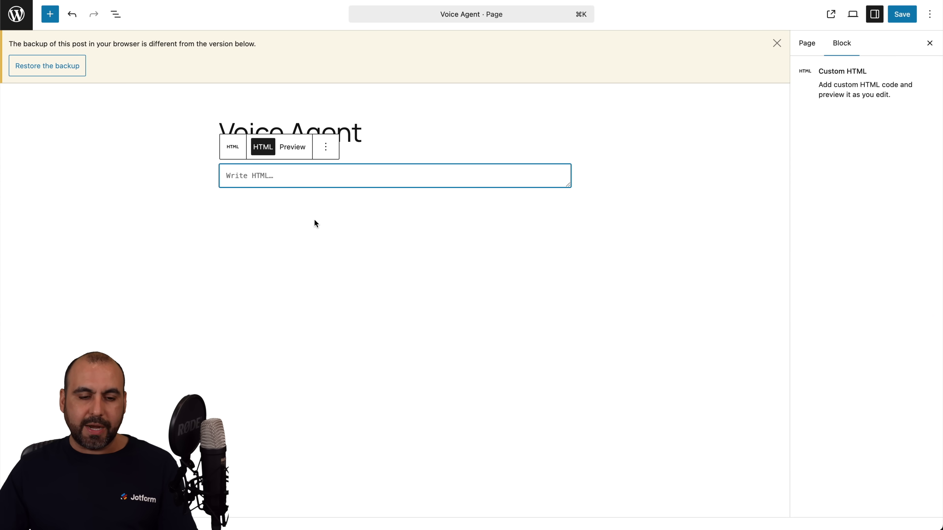
pyautogui.press('super+v')
pyautogui.click(901, 14)
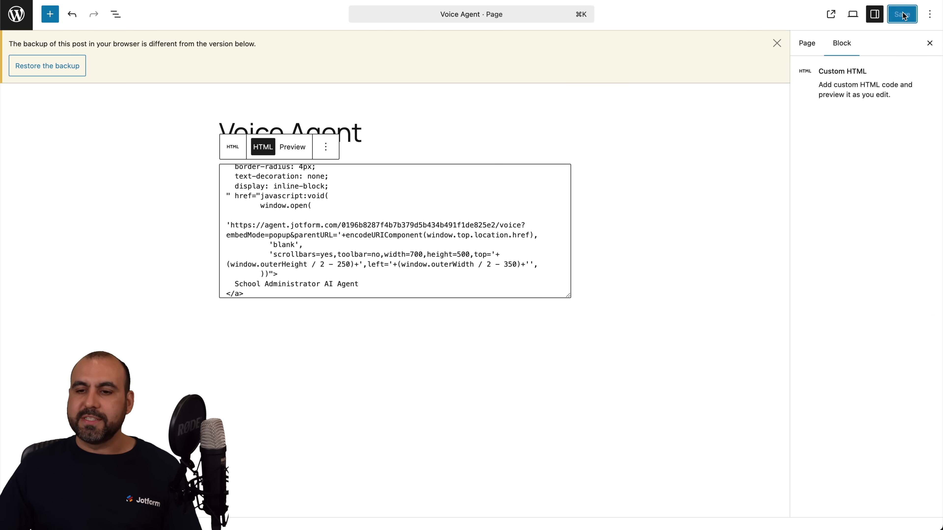
# View the published Voice Agent page and confirm its button opens the Ada popup.
pyautogui.click(829, 15)
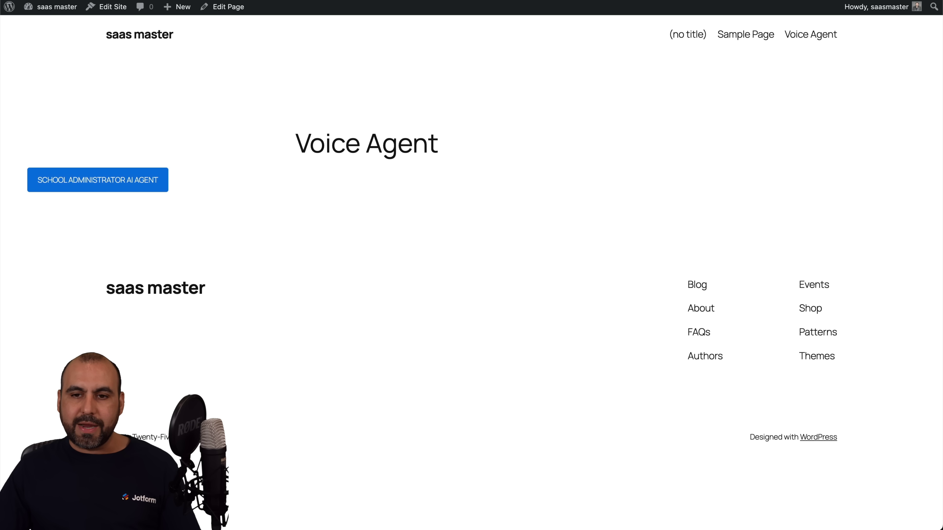
pyautogui.click(133, 188)
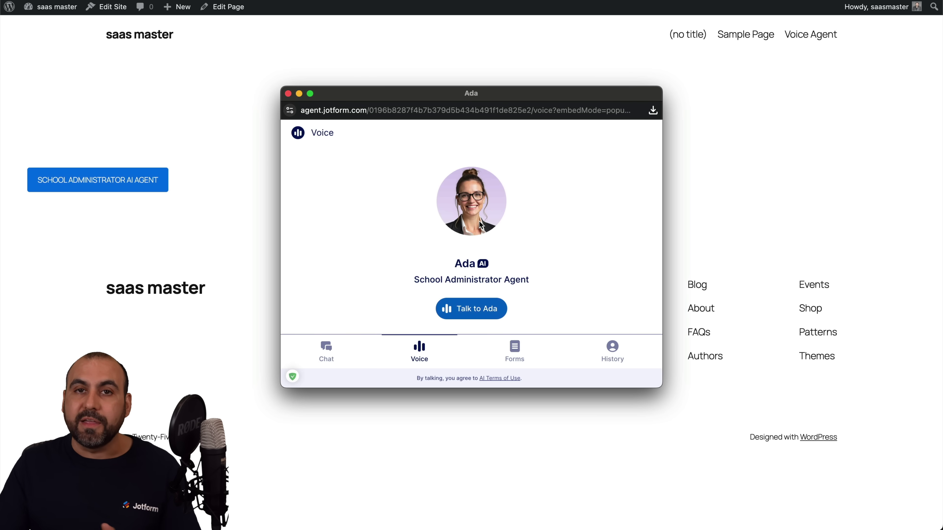
pyautogui.click(287, 93)
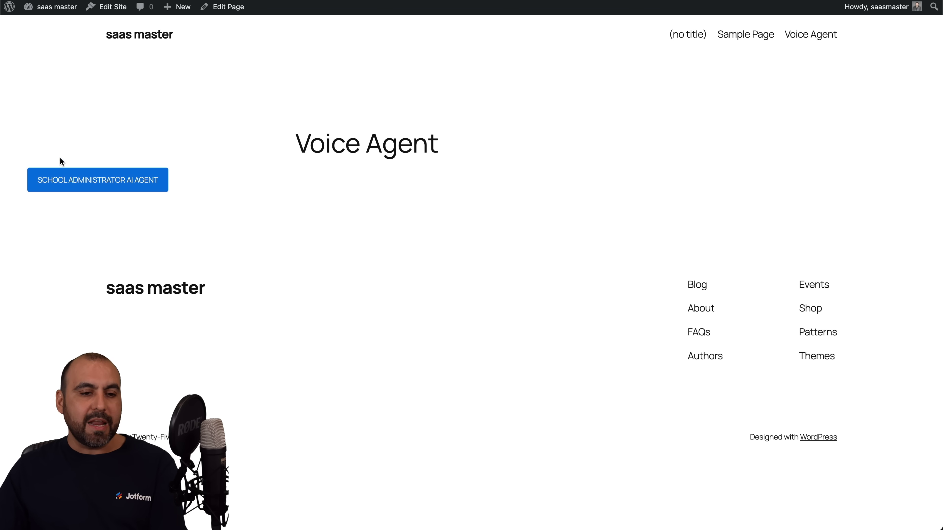
pyautogui.hotkey('ctrl', 'Tab')
pyautogui.scroll(5, 394, 185)
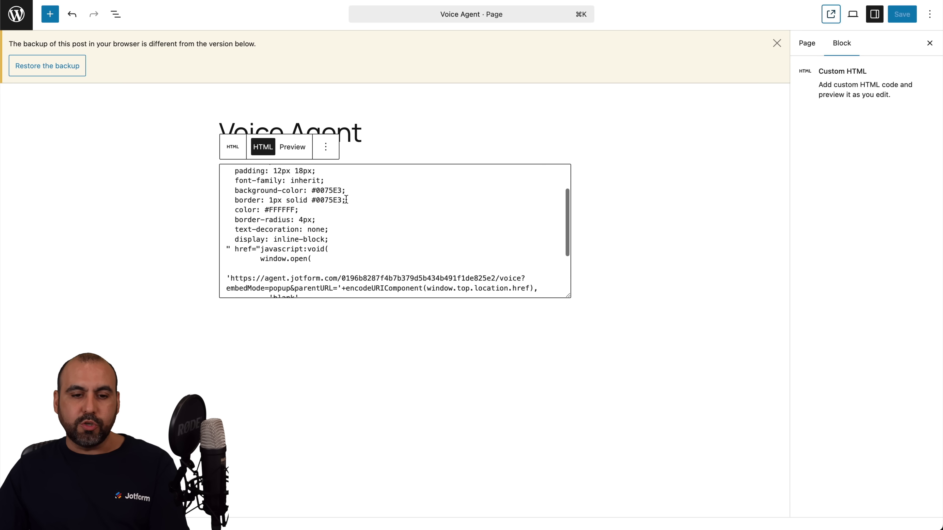
# Add an Embed Code element in the top-left cell and apply the pasted popup agent code.
pyautogui.scroll(-5, 345, 200)
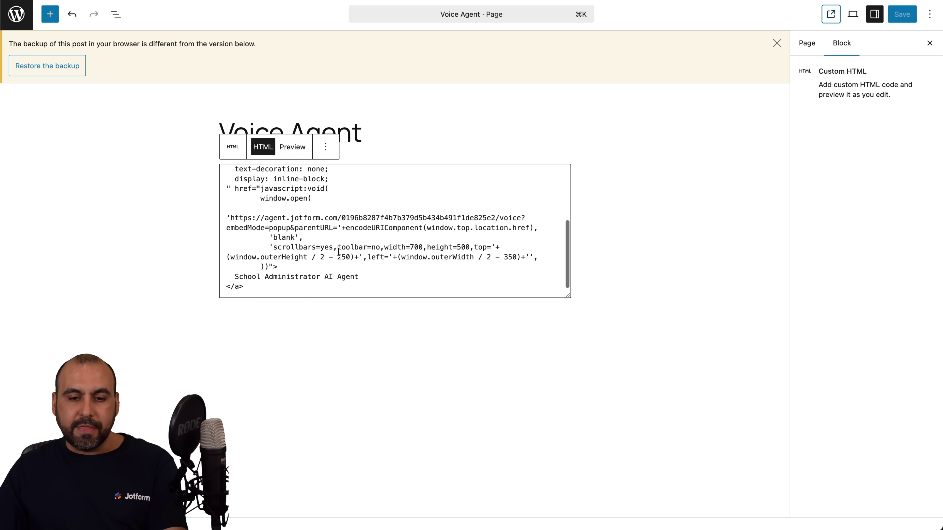
pyautogui.scroll(5, 338, 252)
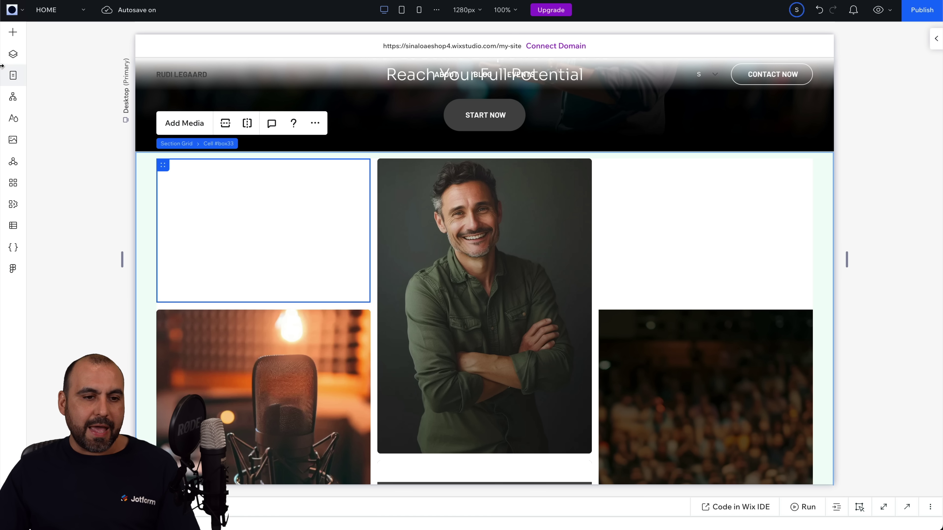
pyautogui.click(12, 32)
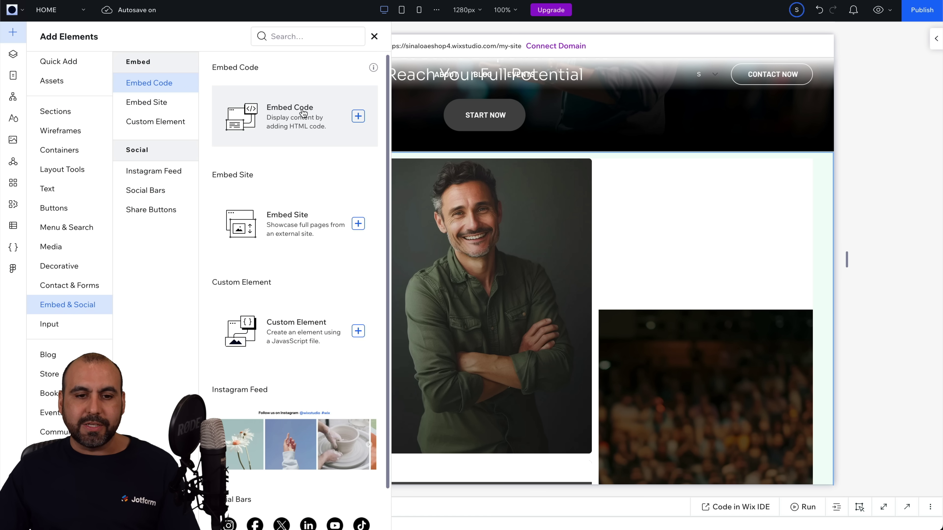
pyautogui.click(355, 117)
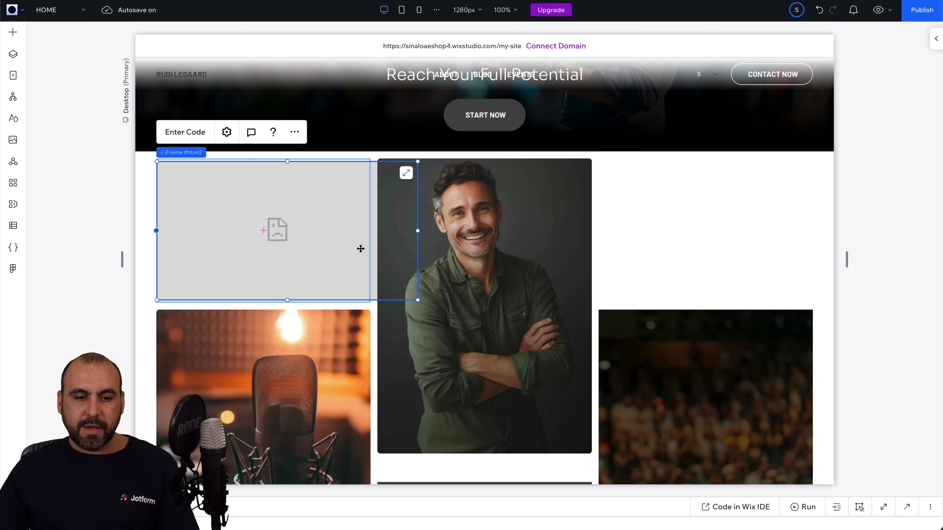
pyautogui.click(179, 134)
pyautogui.click(486, 278)
pyautogui.hotkey('ctrl', 'v')
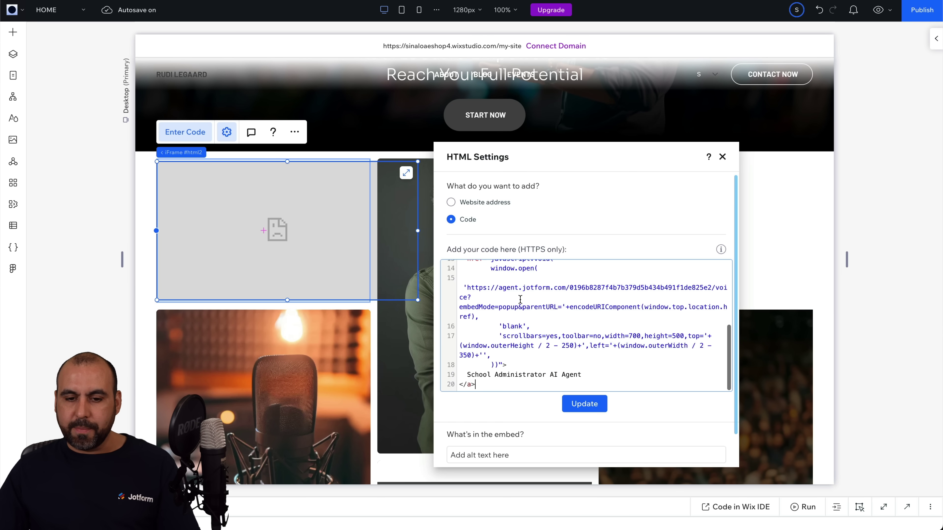
pyautogui.click(581, 404)
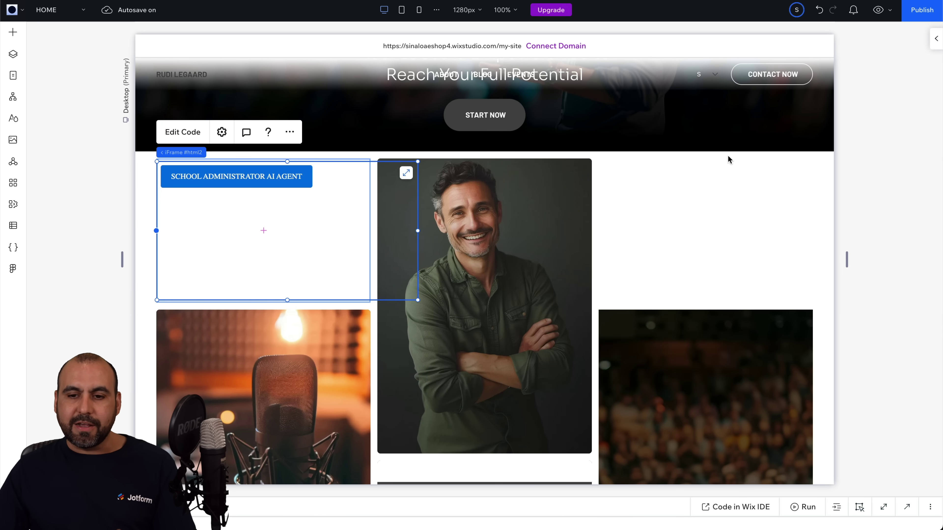
pyautogui.click(722, 157)
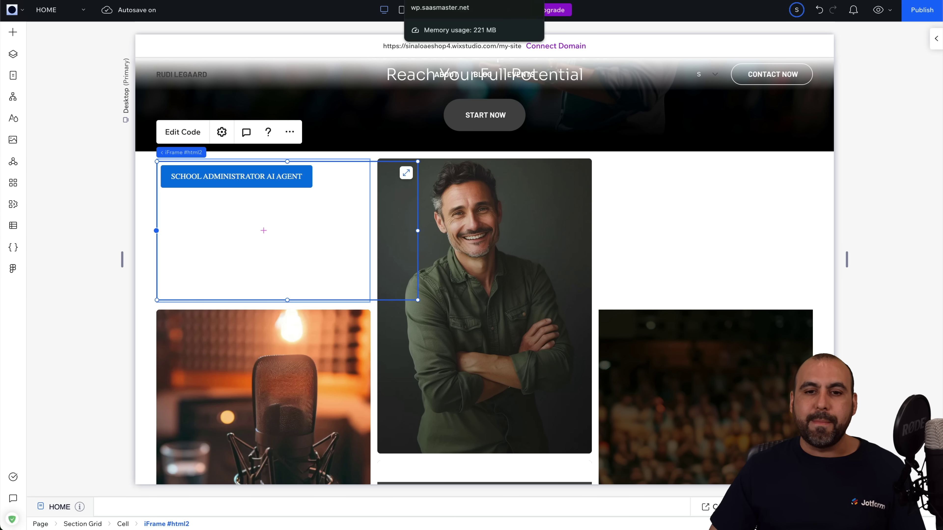
pyautogui.click(438, 2)
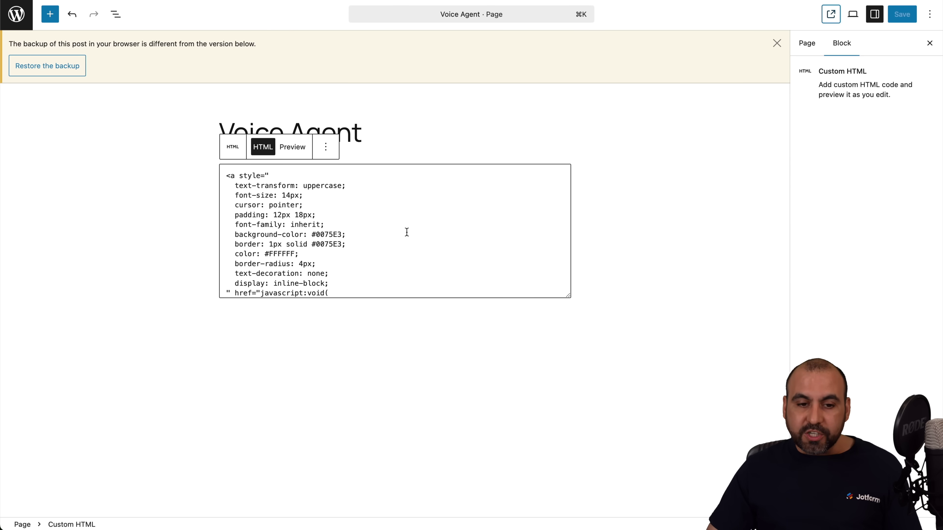
# Go back to the Jotform Voice Agent publish page showing the Popup embed code.
pyautogui.click(452, 1)
pyautogui.scroll(2, 670, 330)
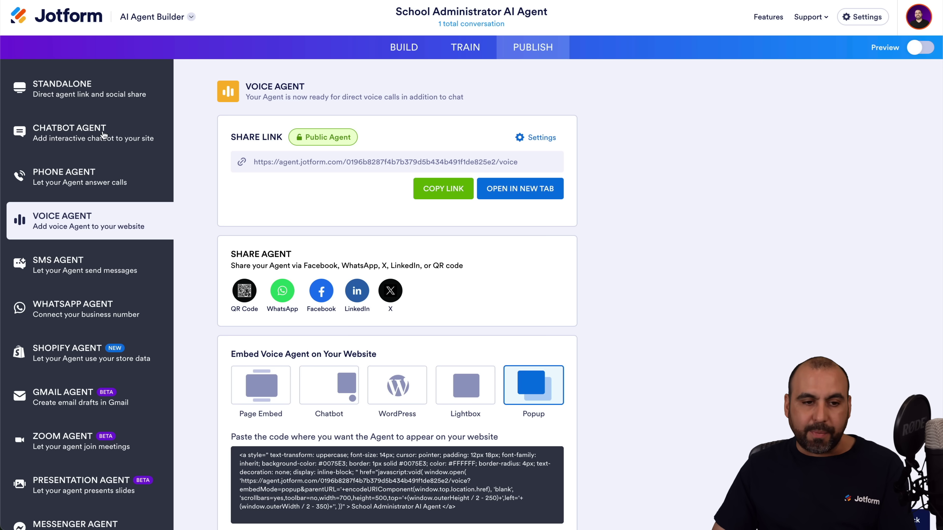
# Reopen the Standalone options and select Voice Agent to bring up the Page Embed code.
pyautogui.click(83, 89)
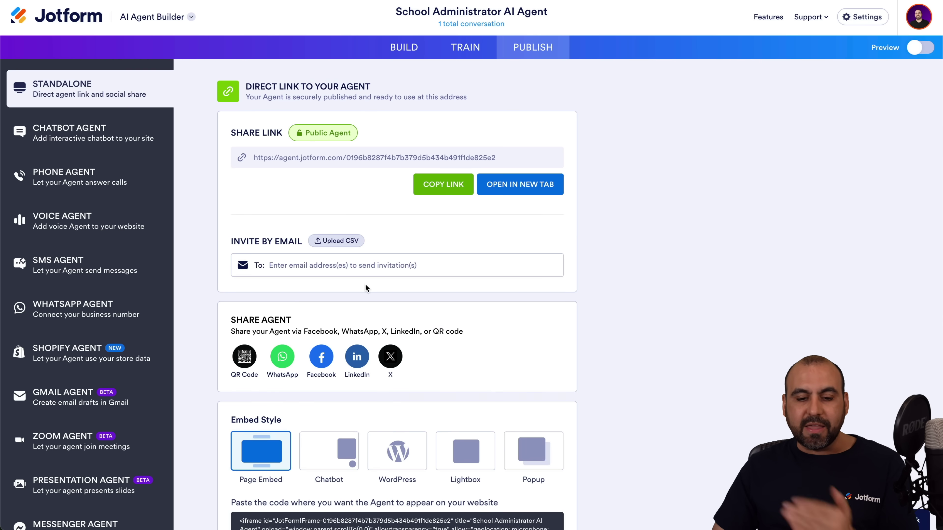
pyautogui.scroll(-4, 366, 330)
pyautogui.click(82, 220)
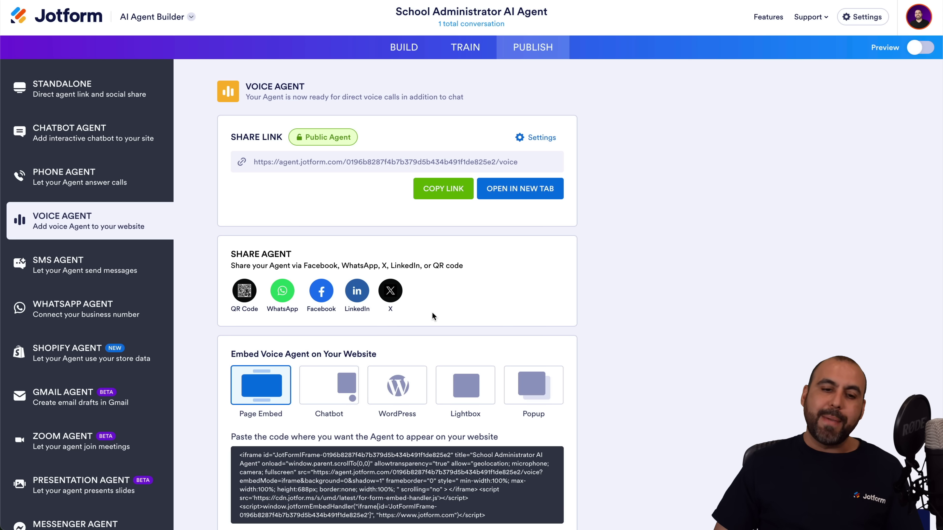